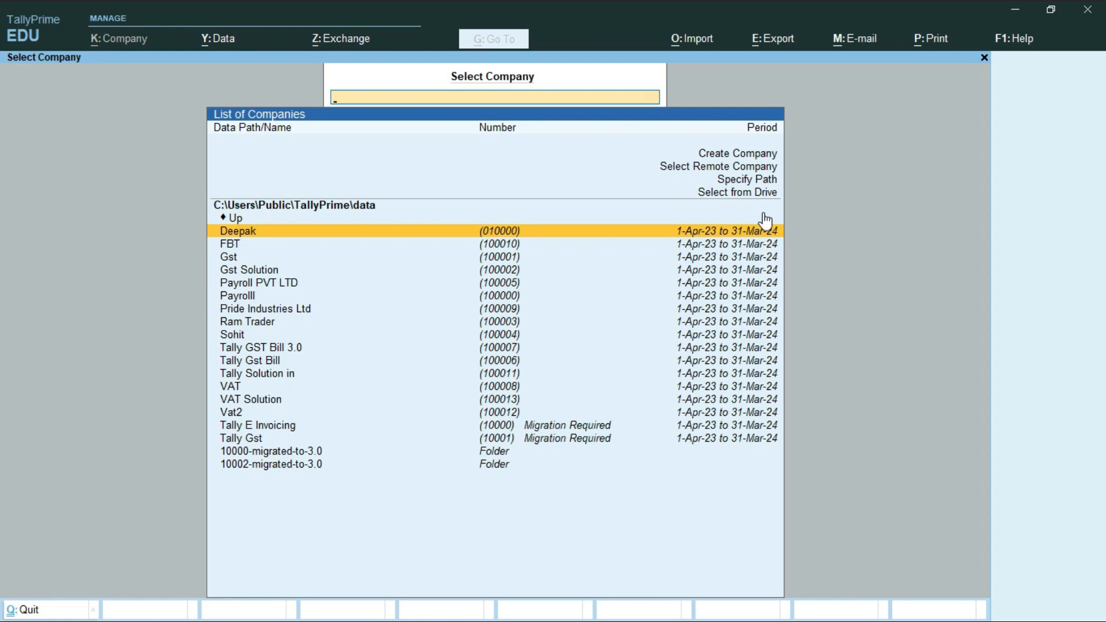
Move to the Create Company option on the Select Company screen.
key(Up)
key(Up)
key(Up)
key(Up)
key(Up)
key(Up)
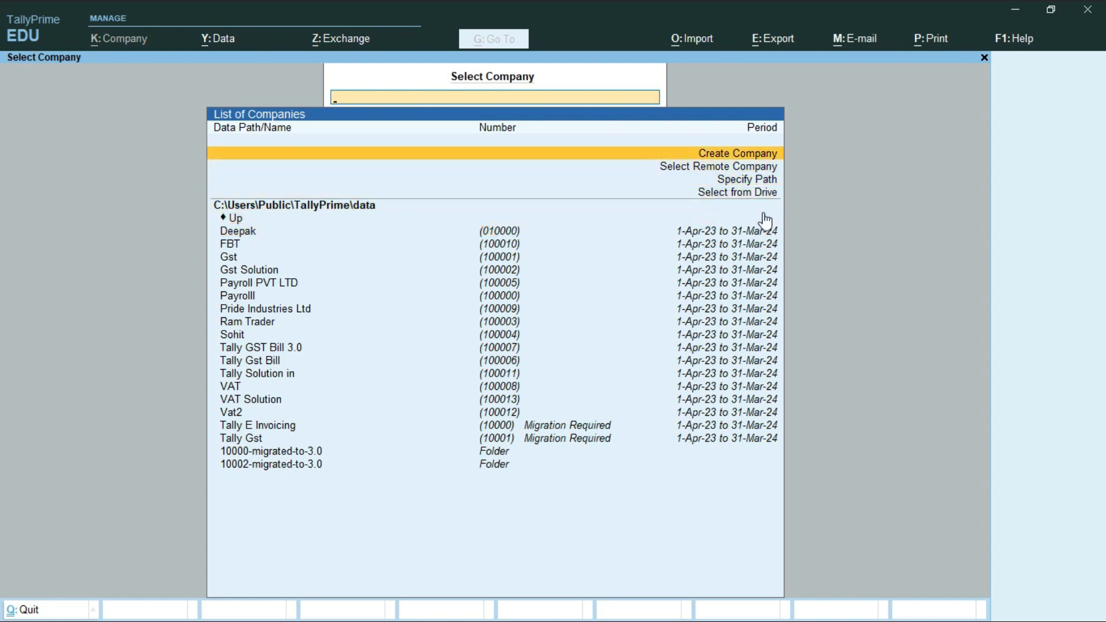
Create company Vat Solution 2 with its address, state Bihar and pincode, keeping default dates.
key(Return)
text(Vat)
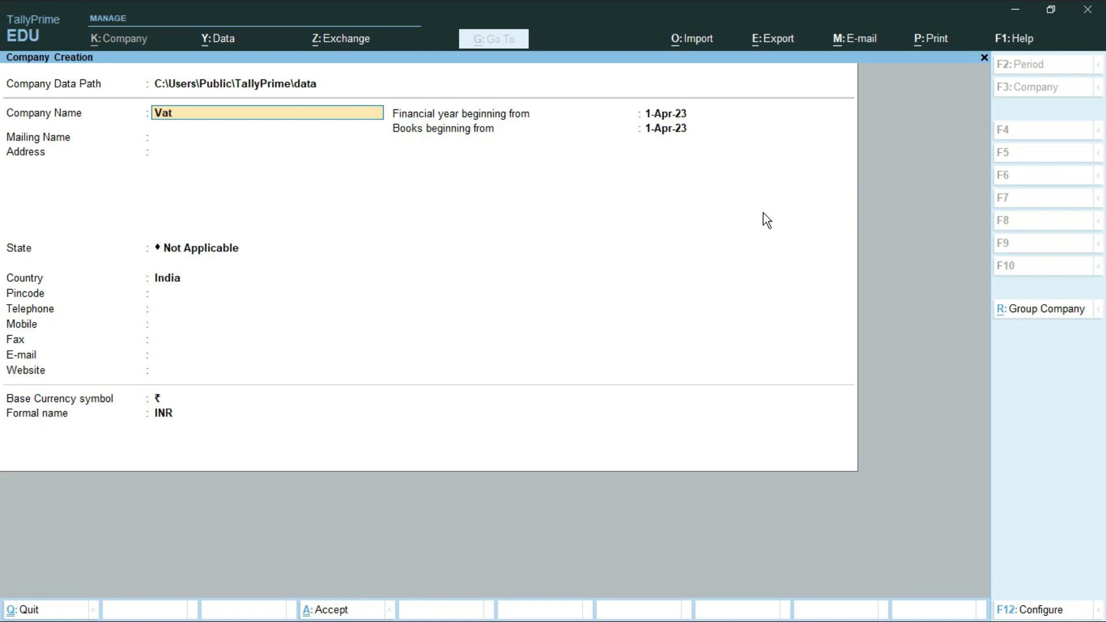
text( Solution 2)
key(Return)
key(Return)
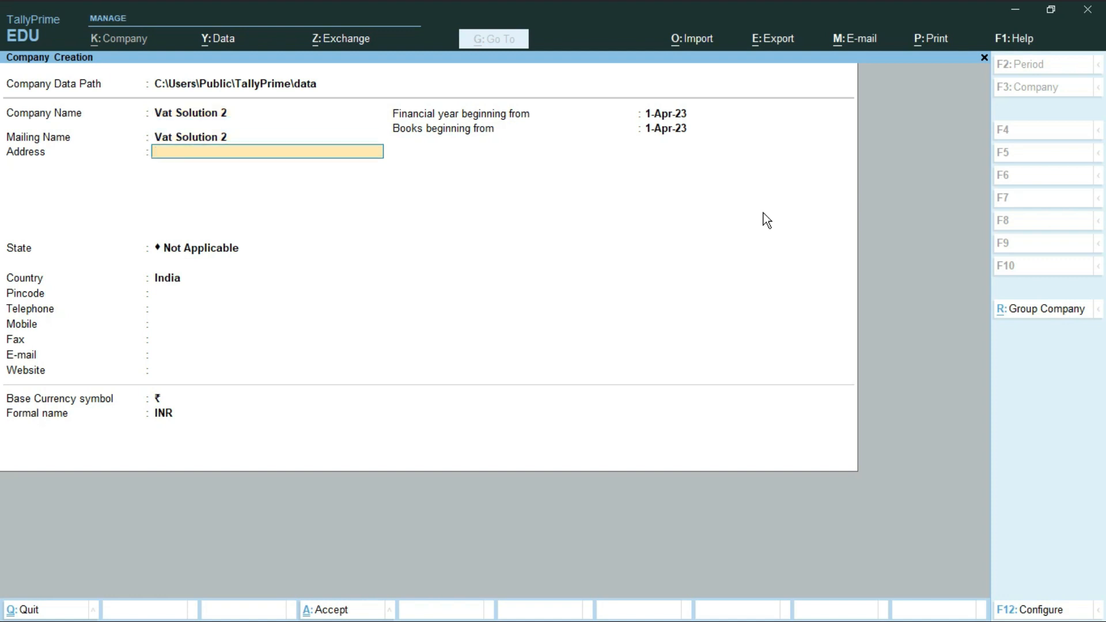
text(Arrah, Bhojpur)
key(Return)
key(Return)
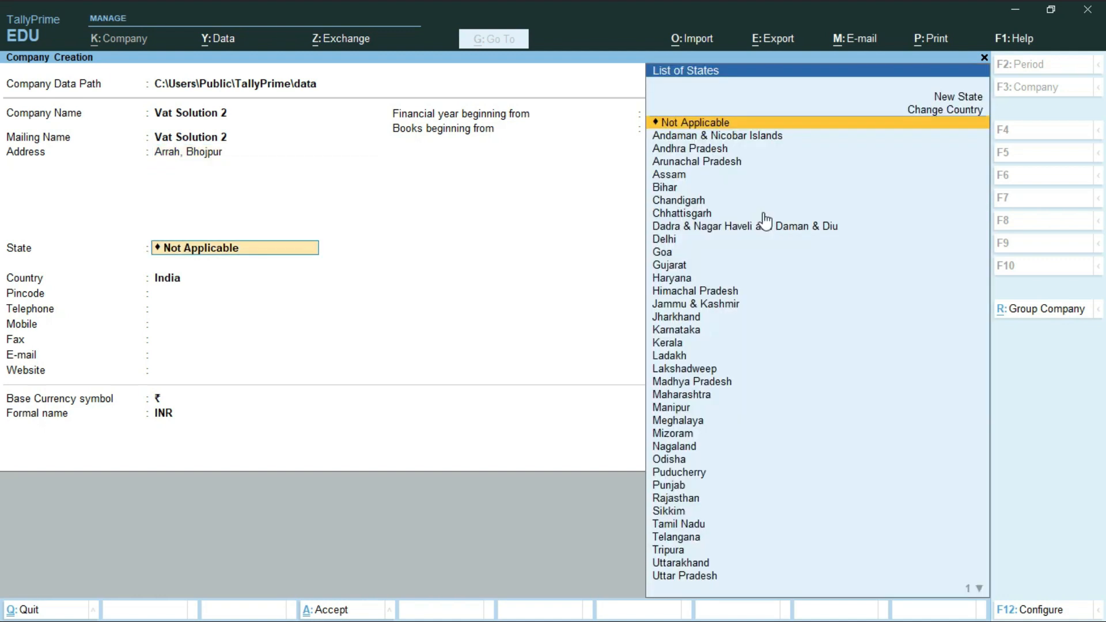
text(B)
key(Return)
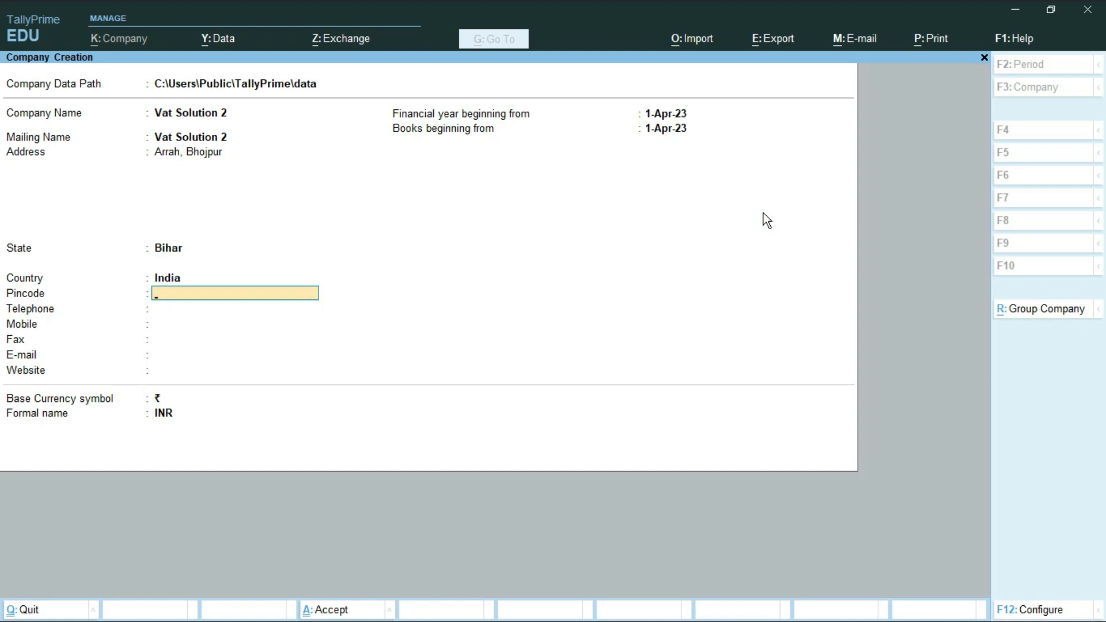
text(802301)
key(Return)
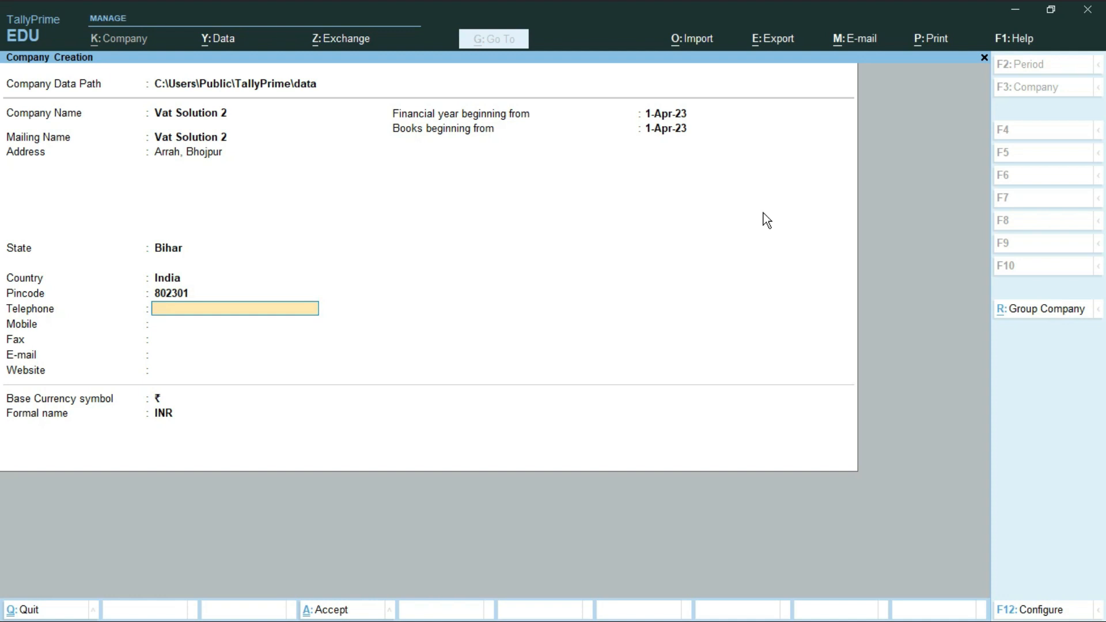
key(Return)
key(Return)
key(Return)
key(Return)
key(Return)
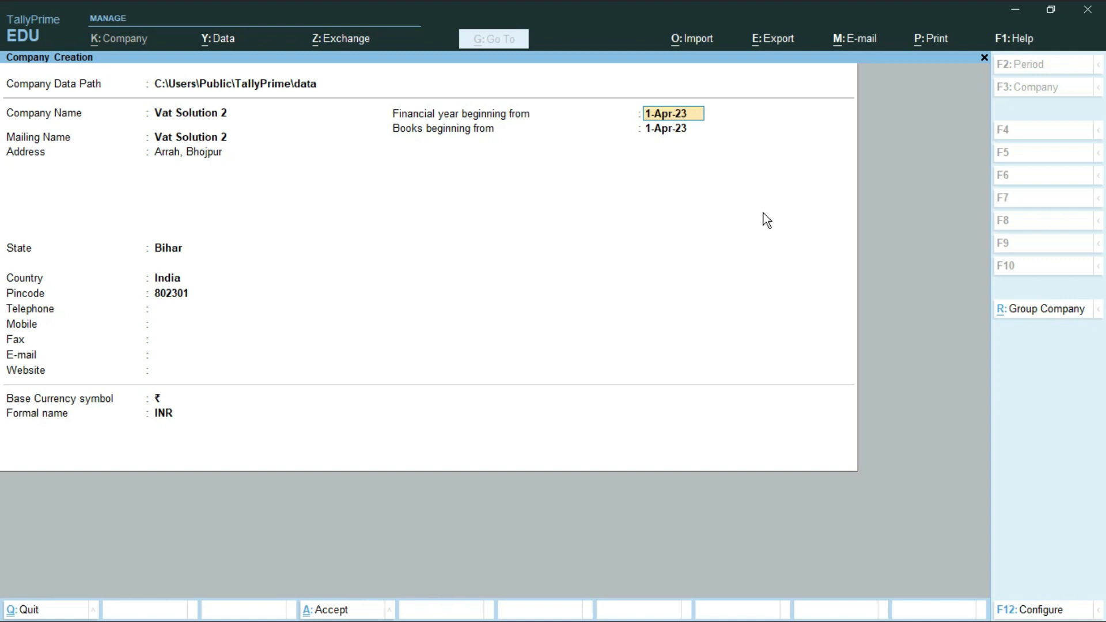
key(Return)
key(Return)
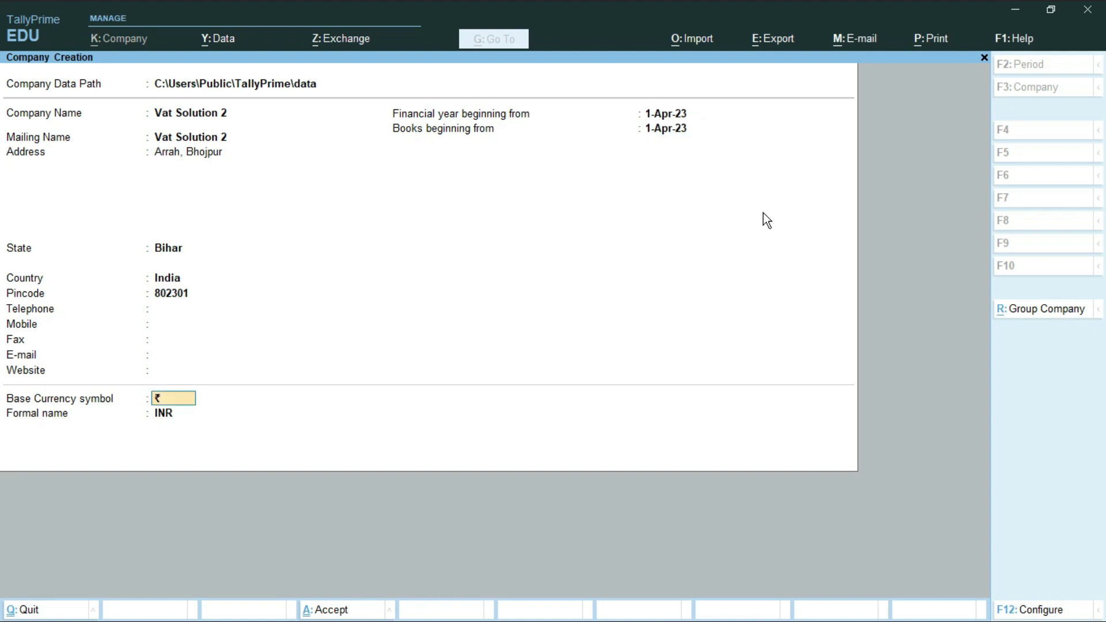
key(Return)
key(Return)
key(Return)
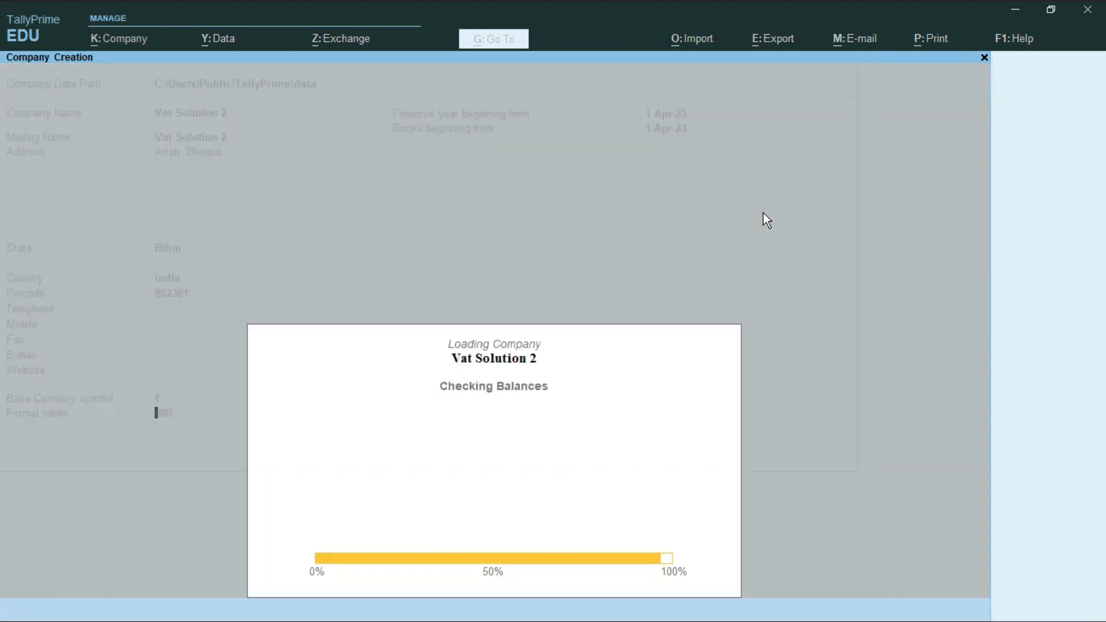
Quit the company features screen back to the main menu.
key(BackSpace)
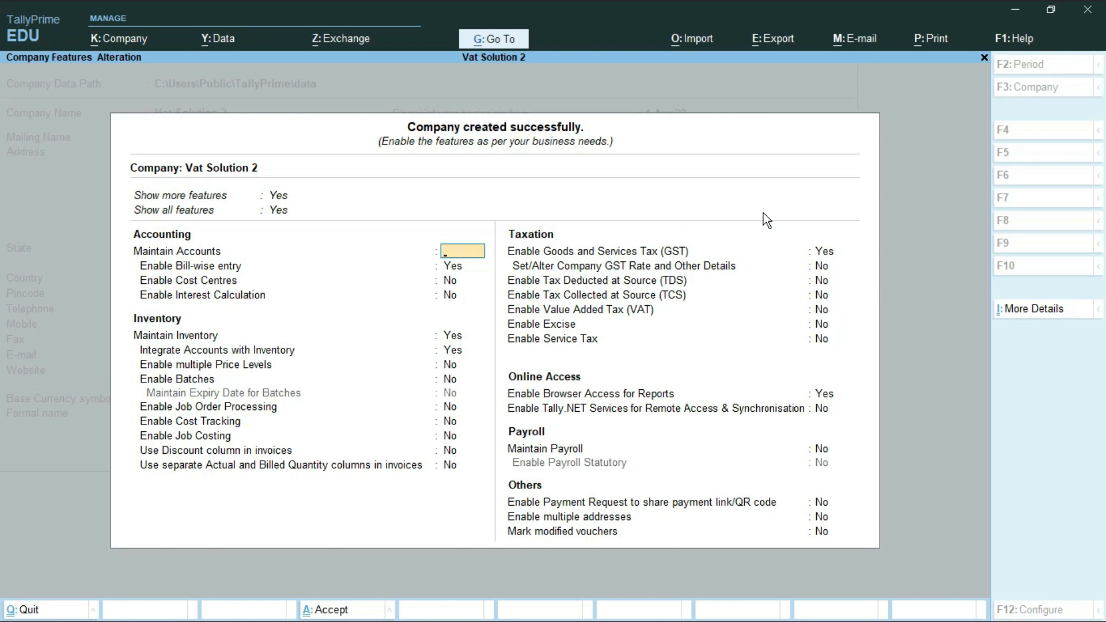
key(Escape)
key(y)
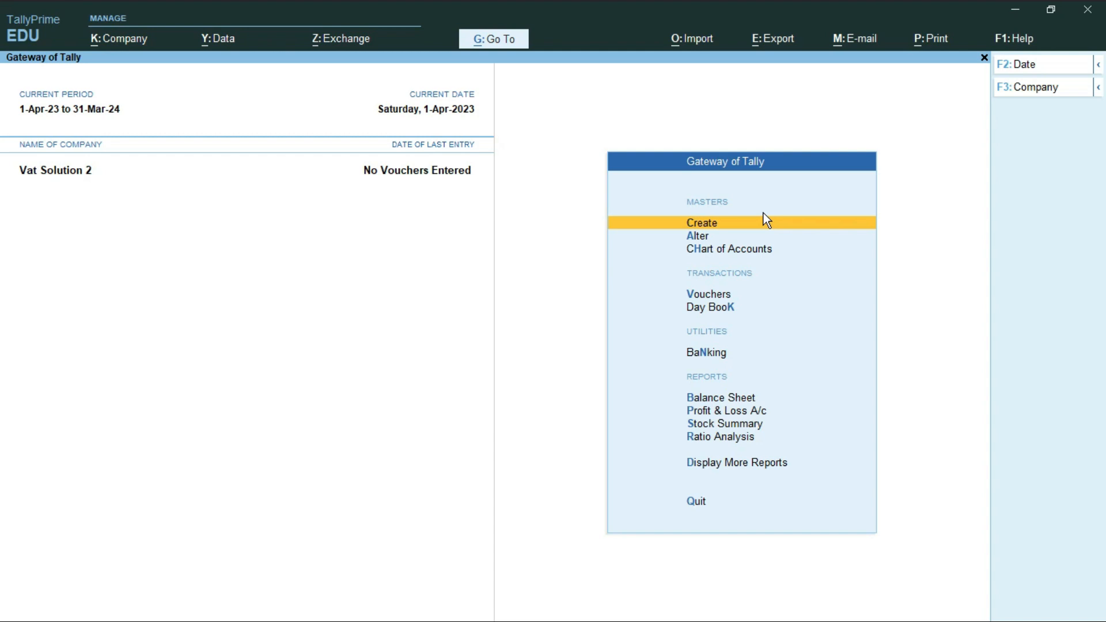
Reopen Company Features with F11 and set Enable GST to No.
key(F11)
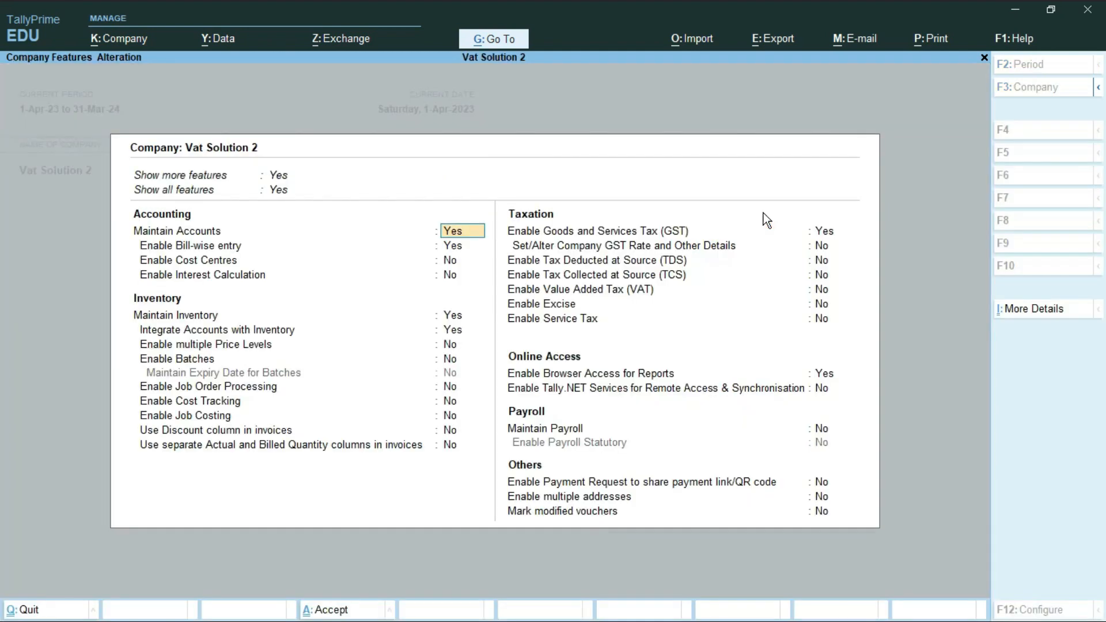
key(Return)
key(Return)
key(Return)
key(Return)
key(Return)
key(Return)
key(Return)
key(Return)
key(Return)
key(Return)
key(Return)
key(Return)
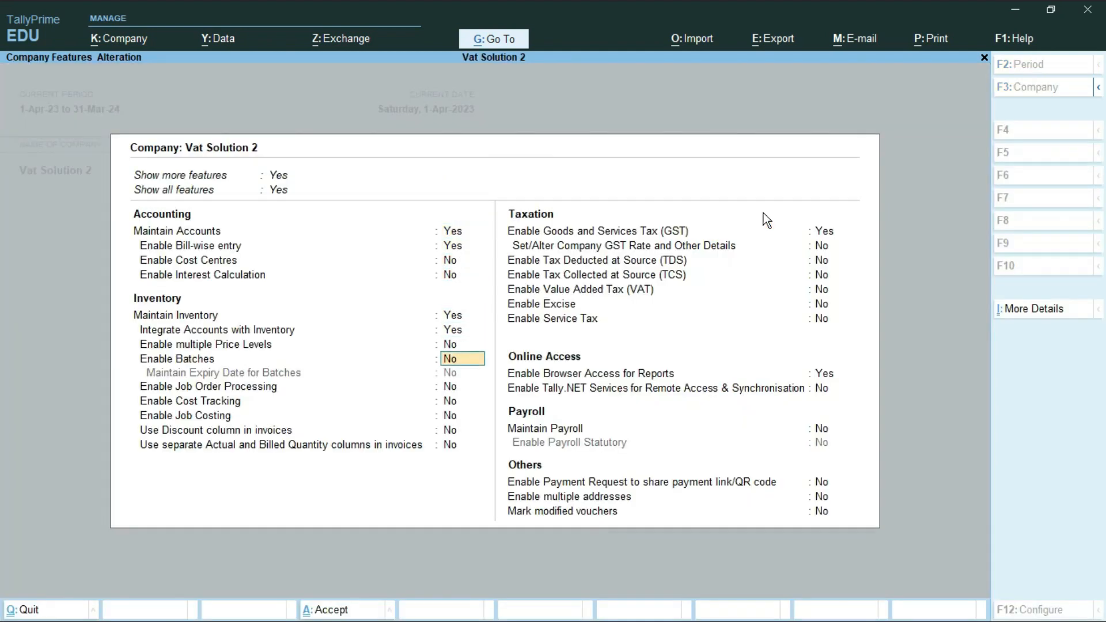
key(Return)
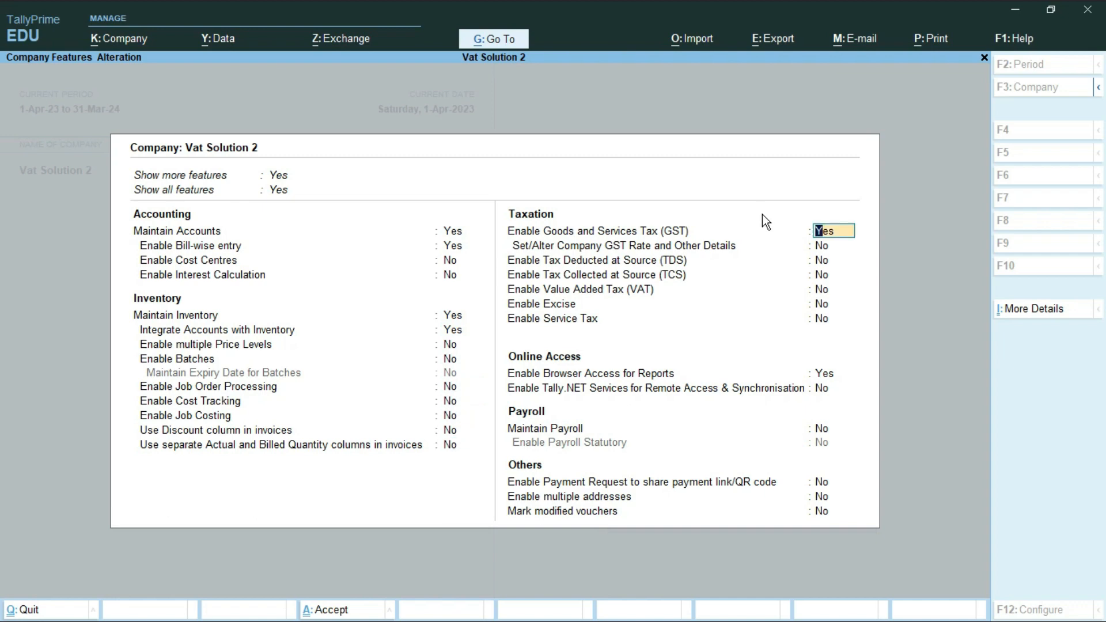
key(ctrl)
key(n)
key(Return)
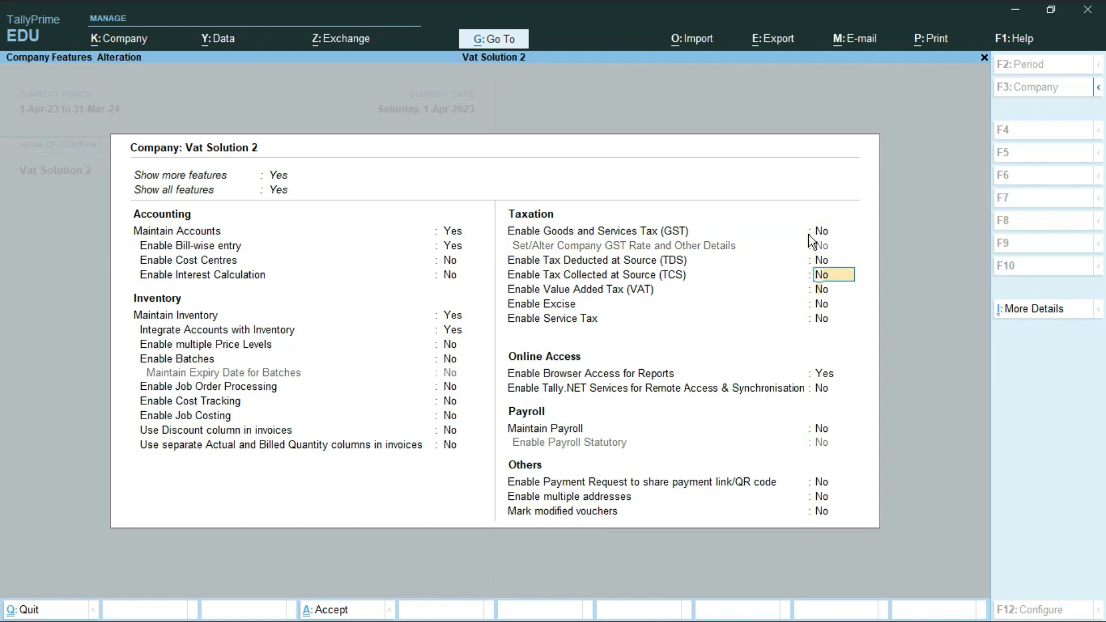
key(Return)
key(ctrl+2)
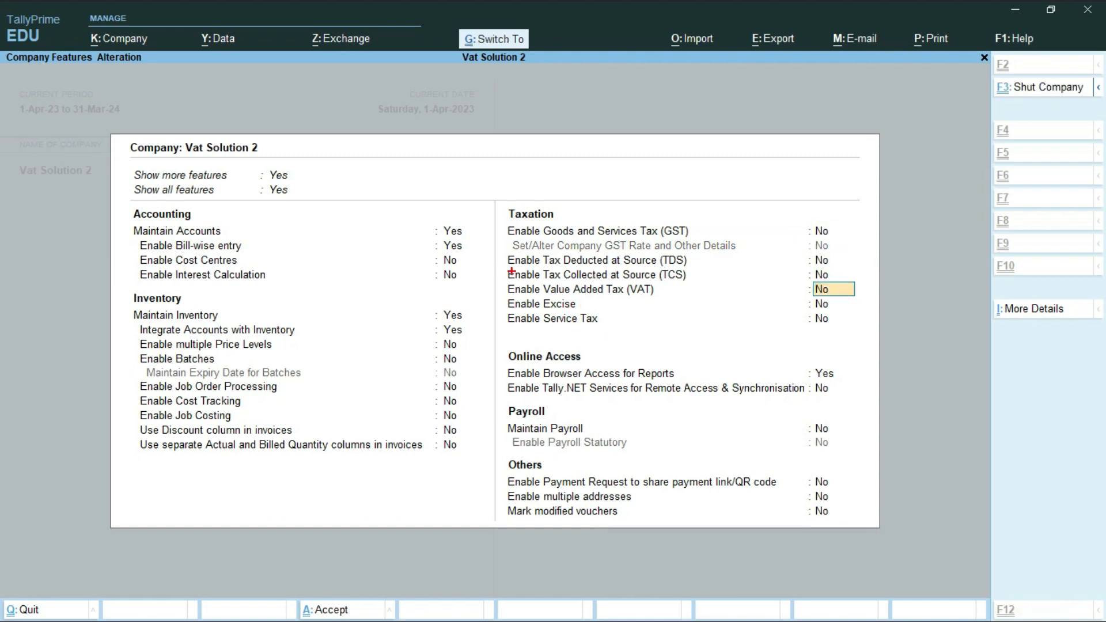
drag(503, 279, 863, 305)
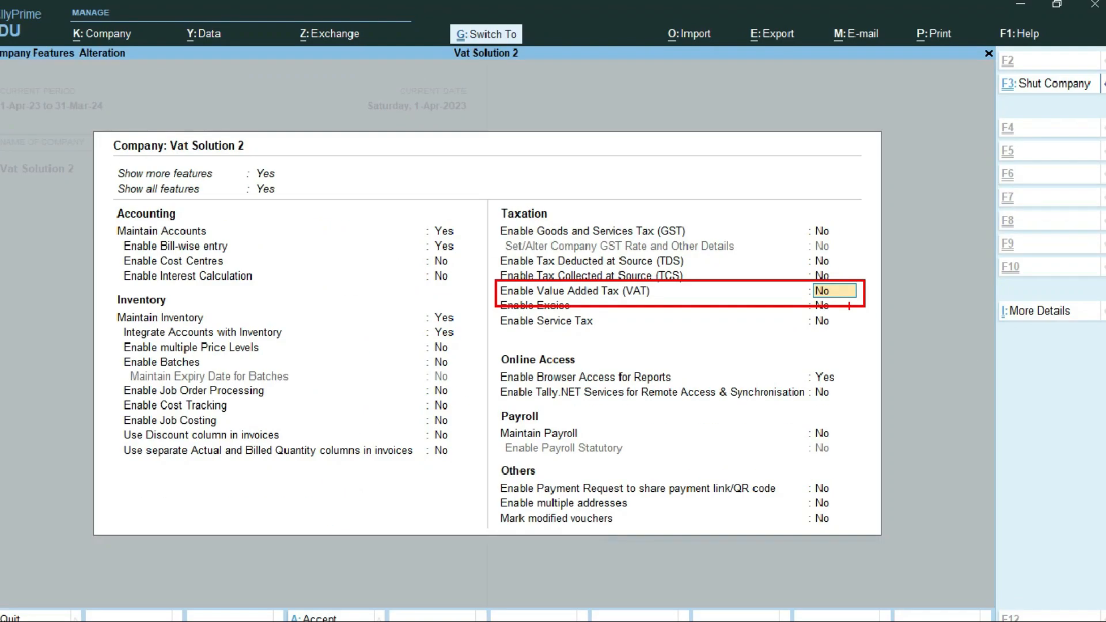
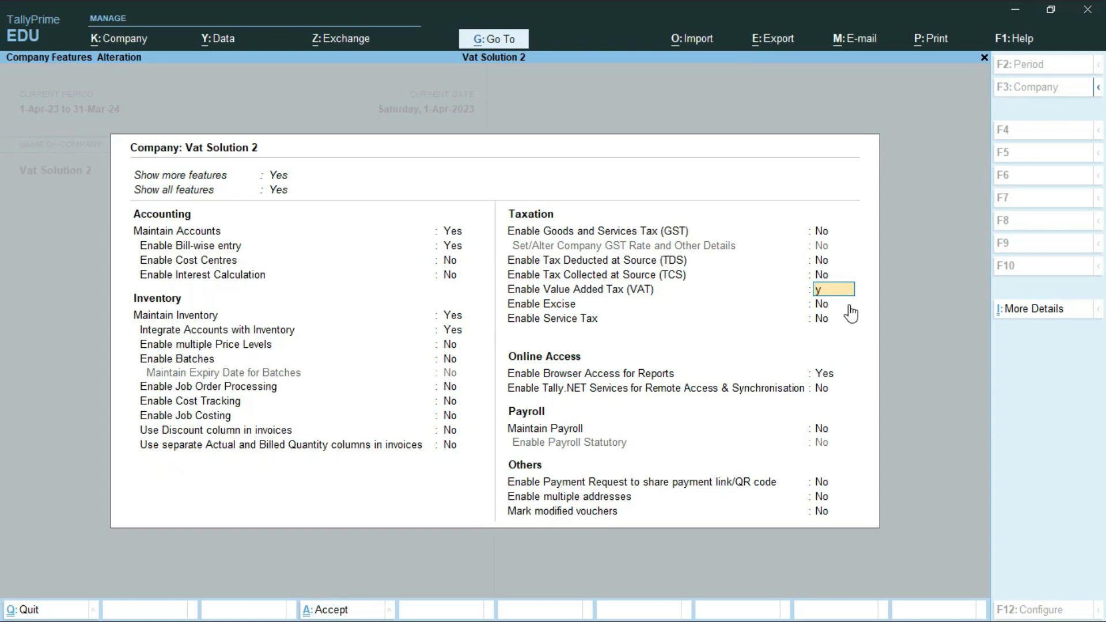
Enable VAT for Bihar, enter the TIN and interstate sales tax number, and save the features.
key(Return)
key(Return)
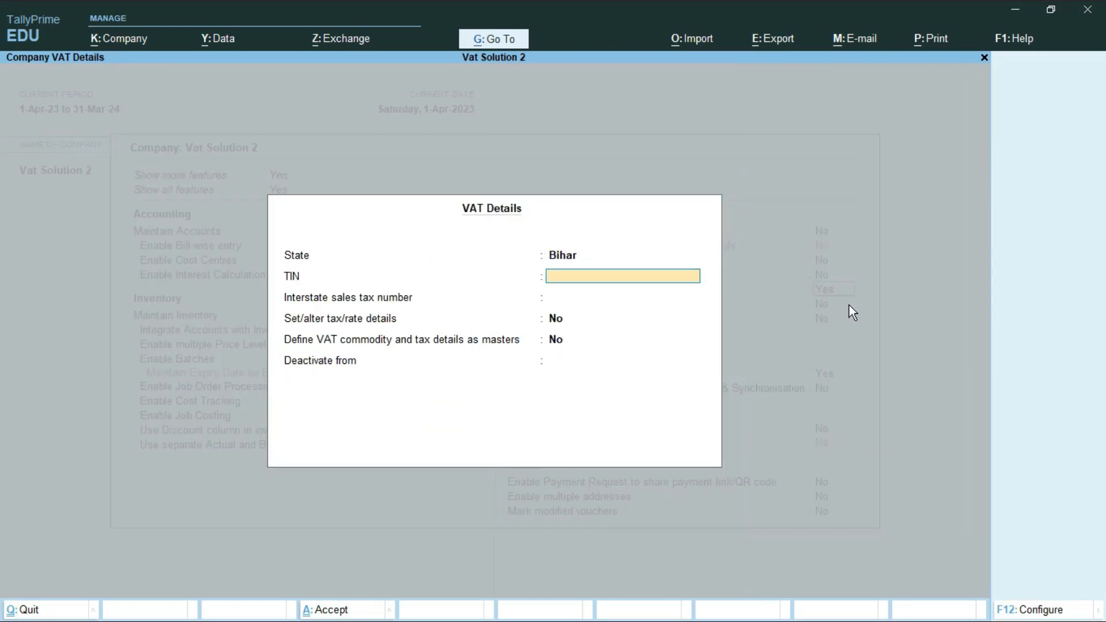
key(Return)
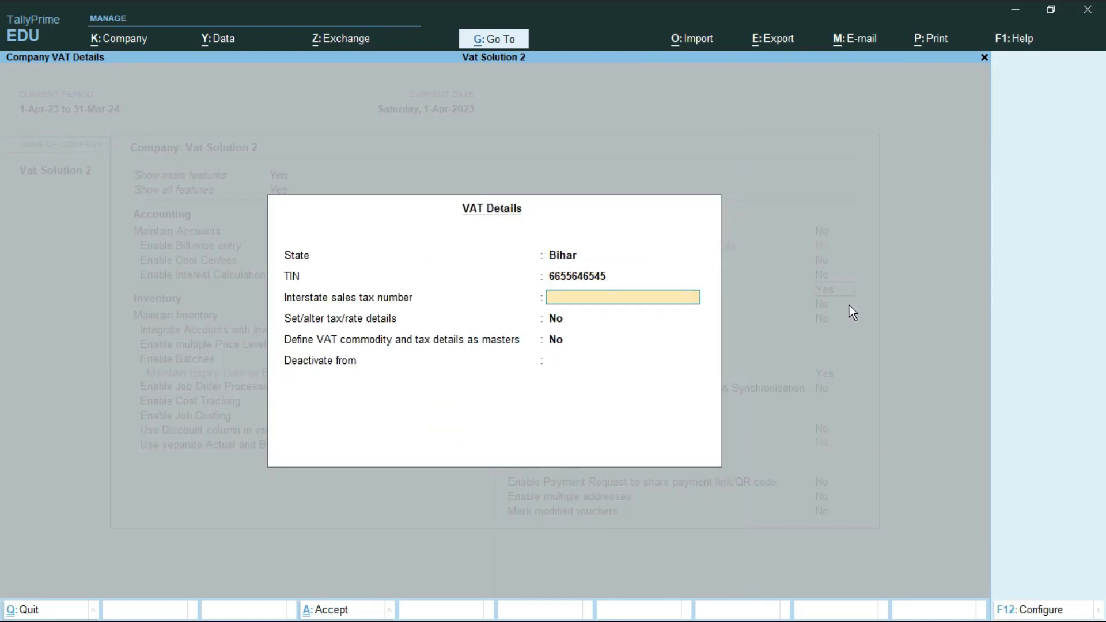
key(Return)
key(Return)
key(Return)
key(Return)
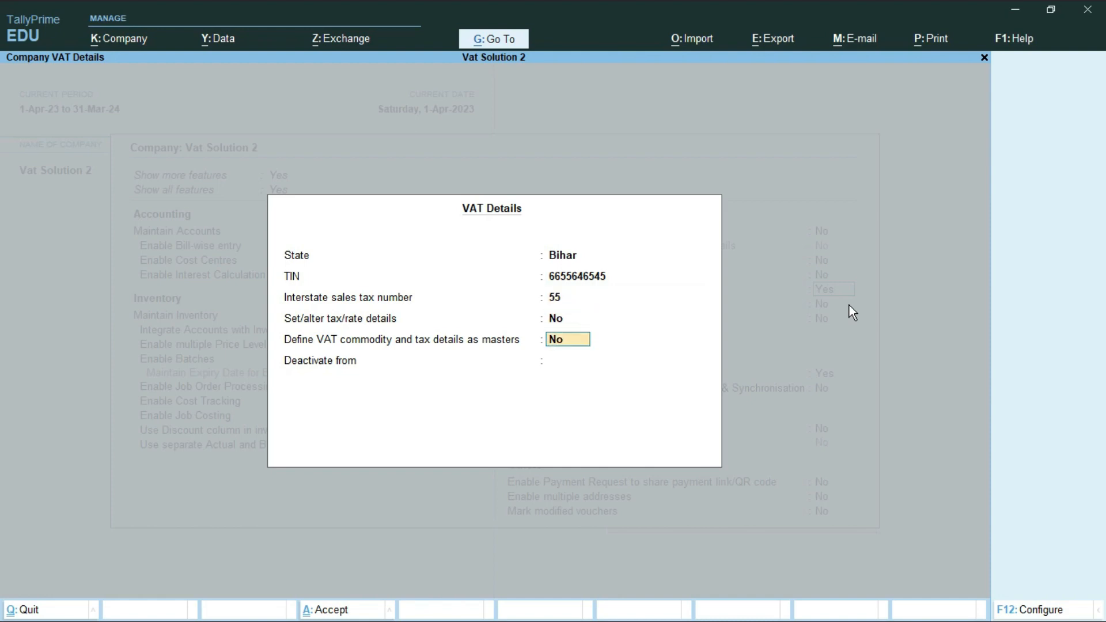
key(Return)
key(Return)
key(Return)
key(Return)
key(Return)
key(Return)
key(Return)
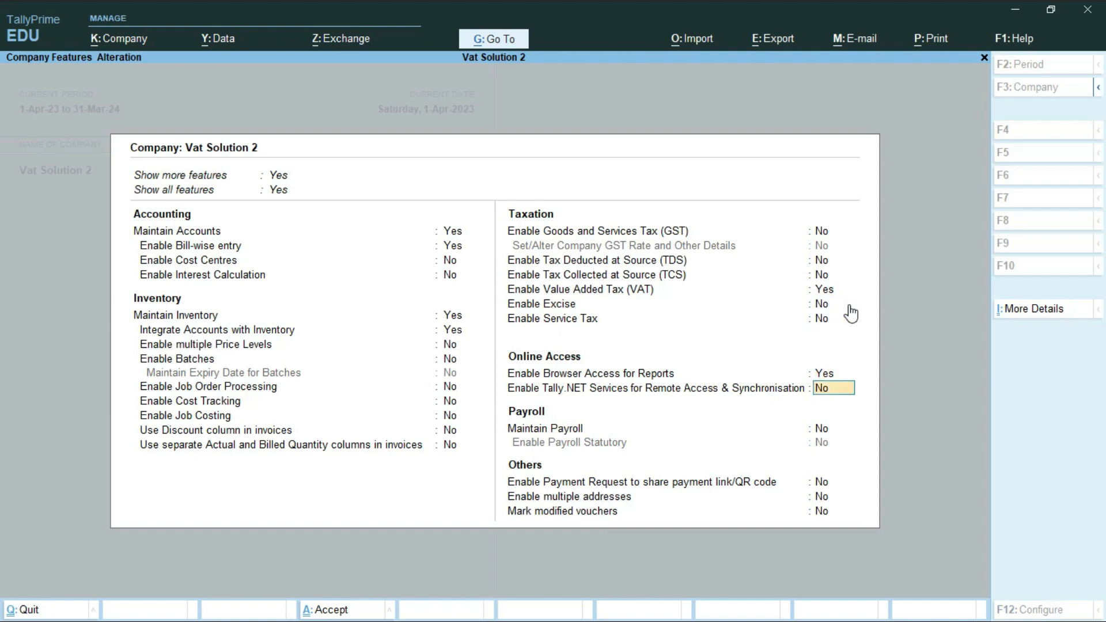
key(Return)
key(Return)
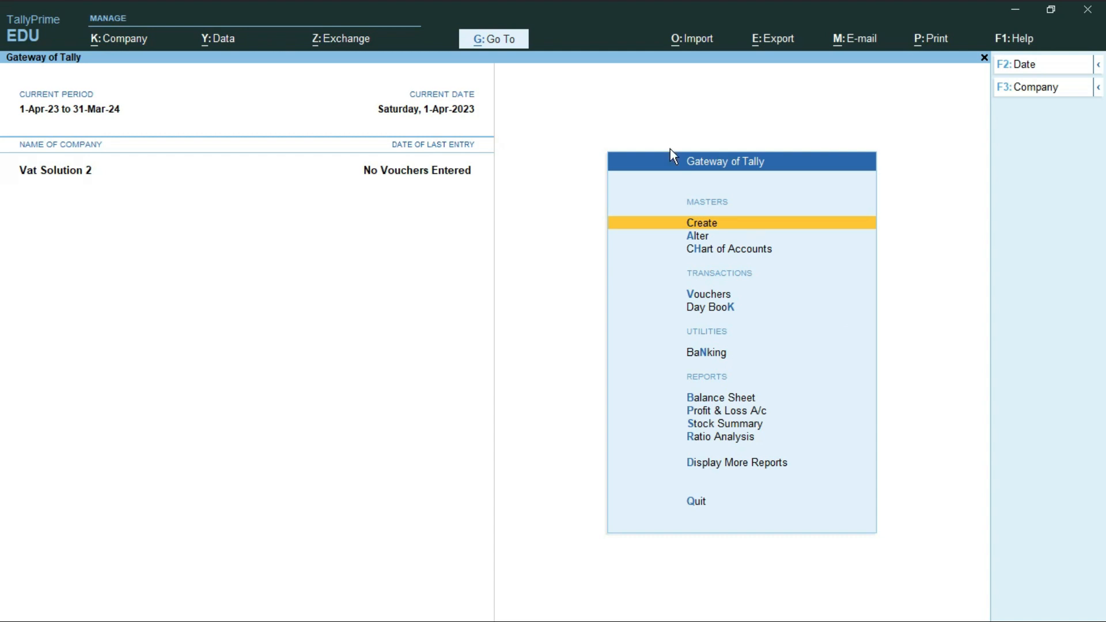
Start a new ledger and name it Indian Oil Ltd.
key(Return)
key(Down)
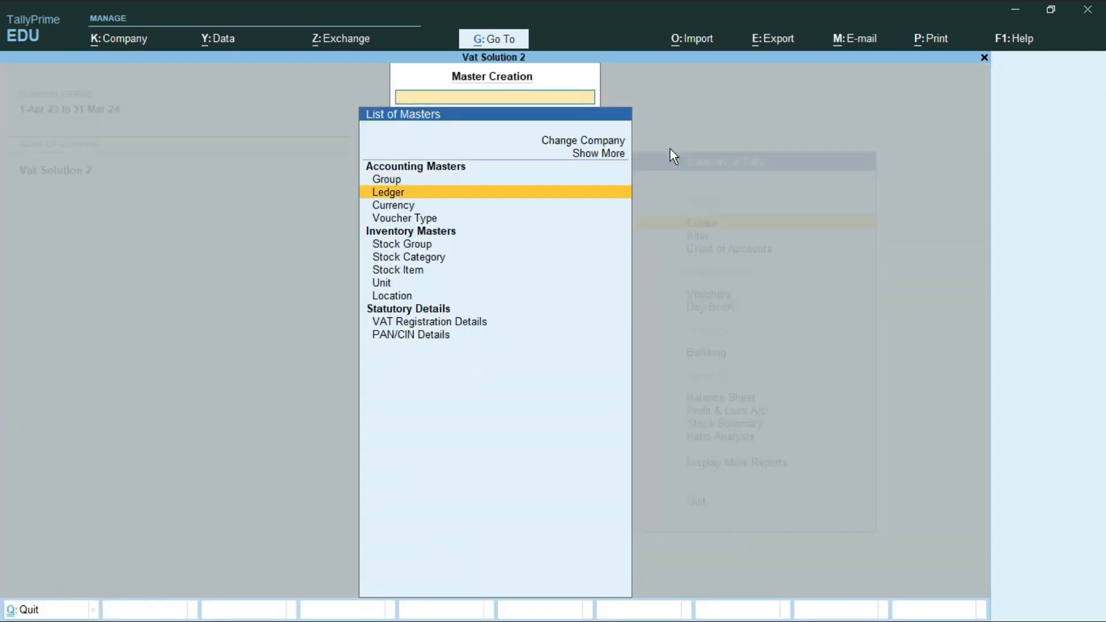
key(Return)
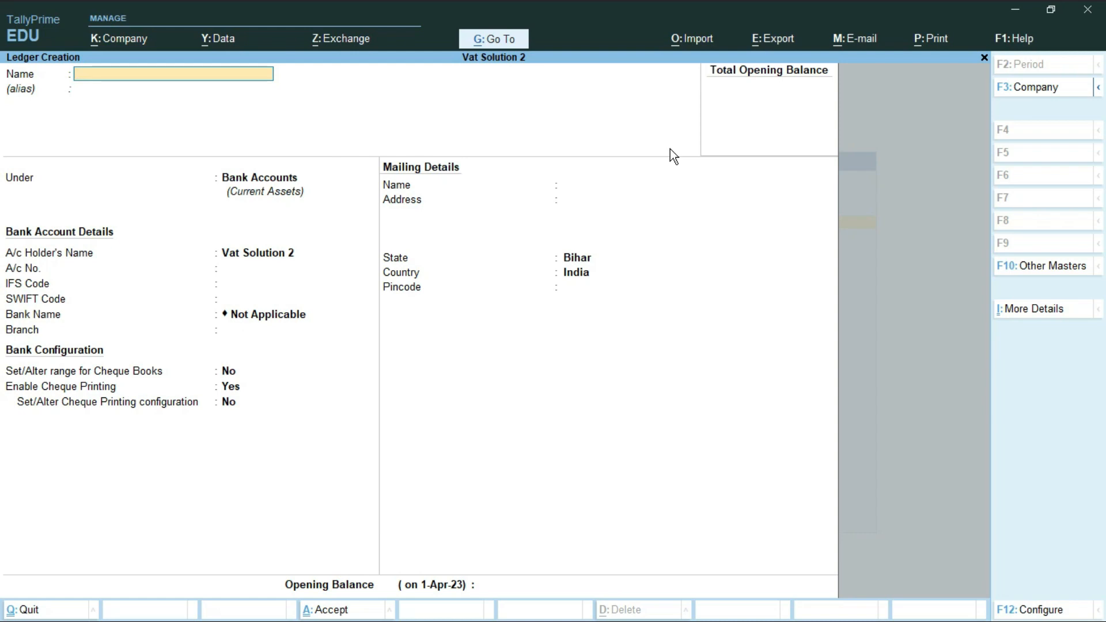
text(Indian oil LTd)
key(BackSpace)
key(BackSpace)
text(td)
key(Return)
Place the Indian Oil Ltd ledger under Sundry Creditors and save it.
text(S)
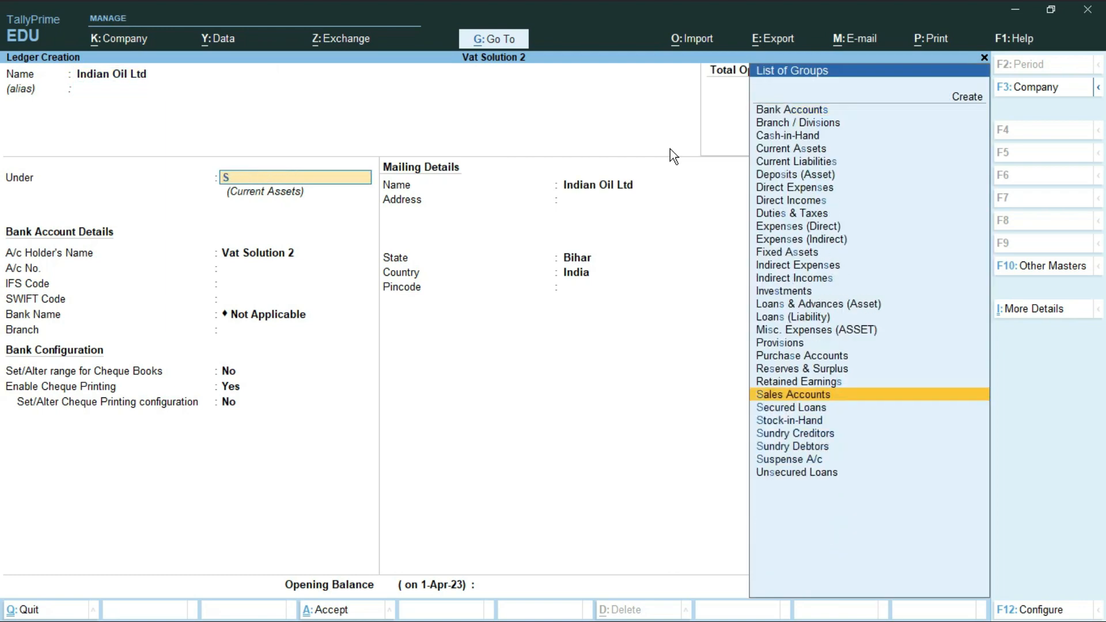
key(Down)
key(Down)
key(Down)
key(Return)
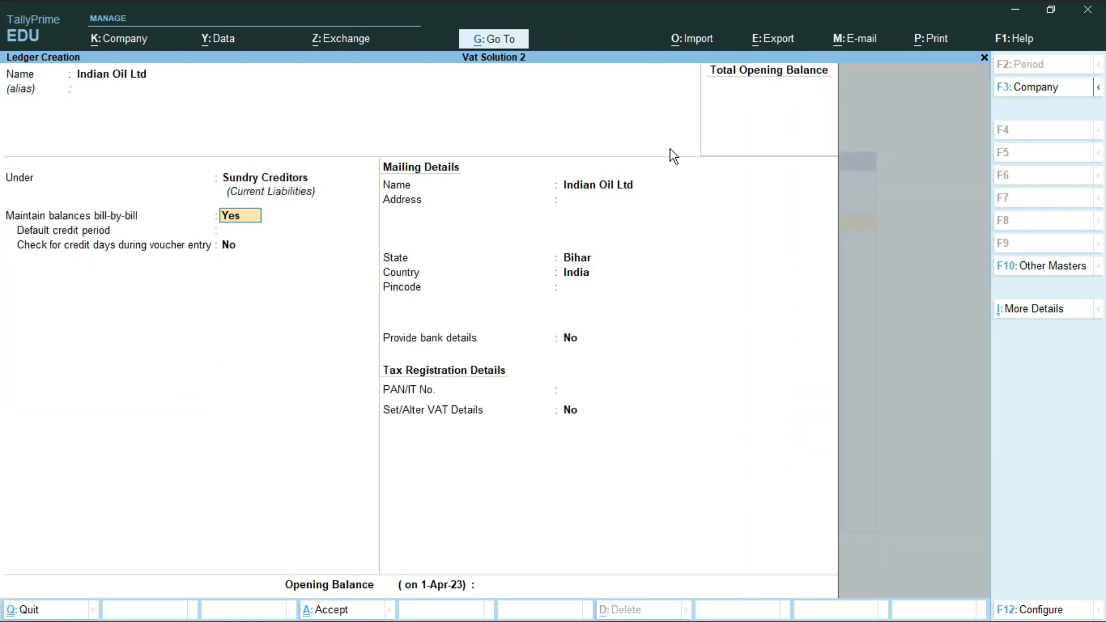
key(Return)
key(Return)
key(Return)
key(Return)
key(Return)
key(Return)
key(Return)
key(Return)
key(Return)
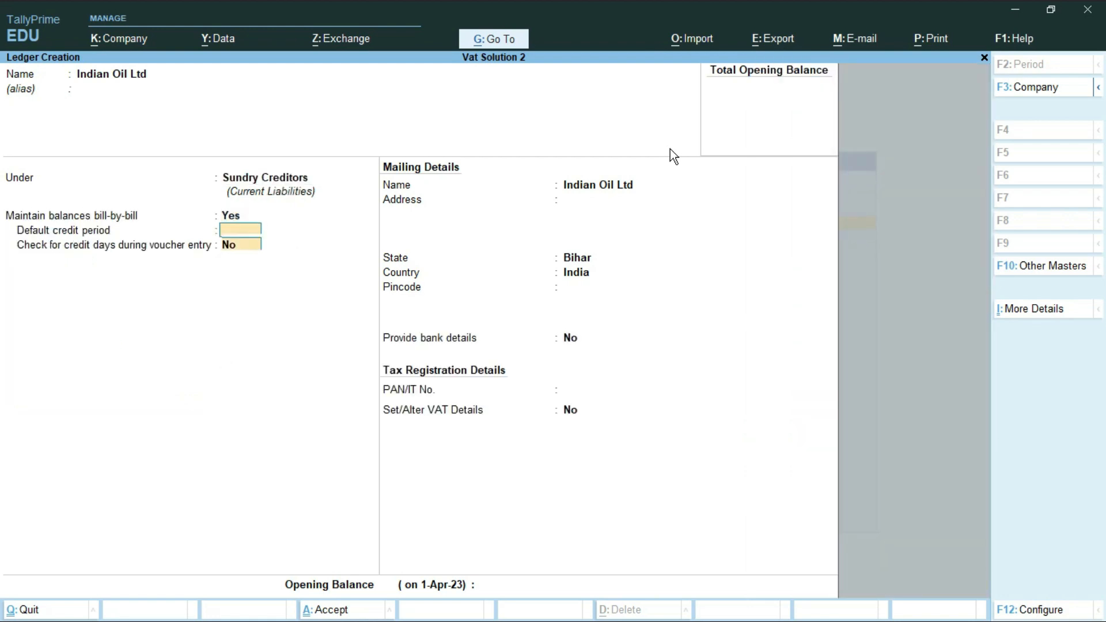
key(Return)
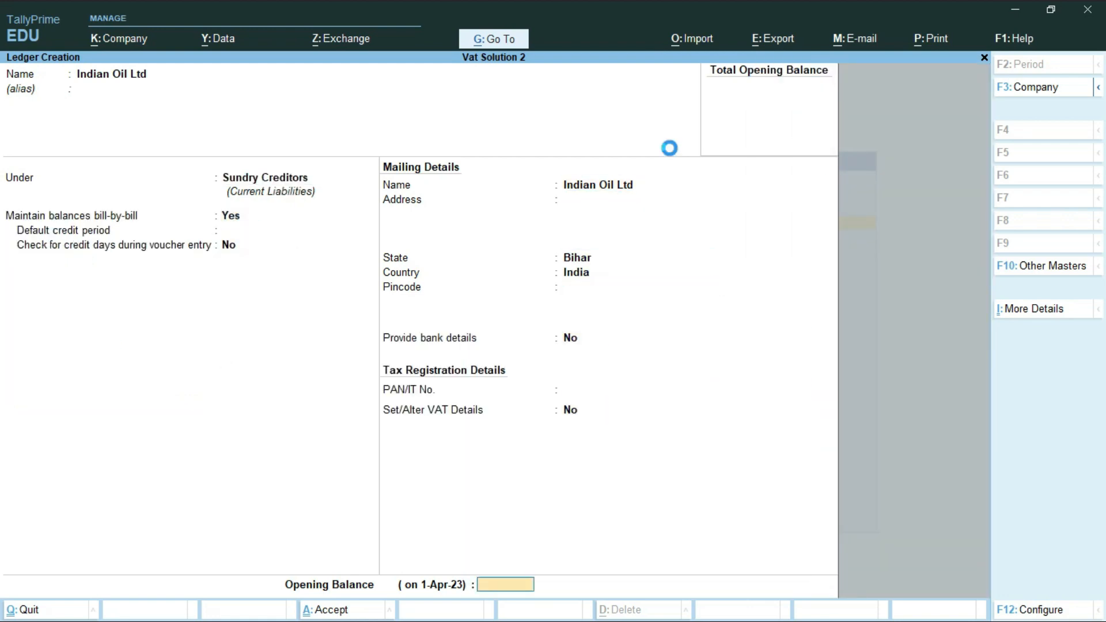
key(Return)
key(Return)
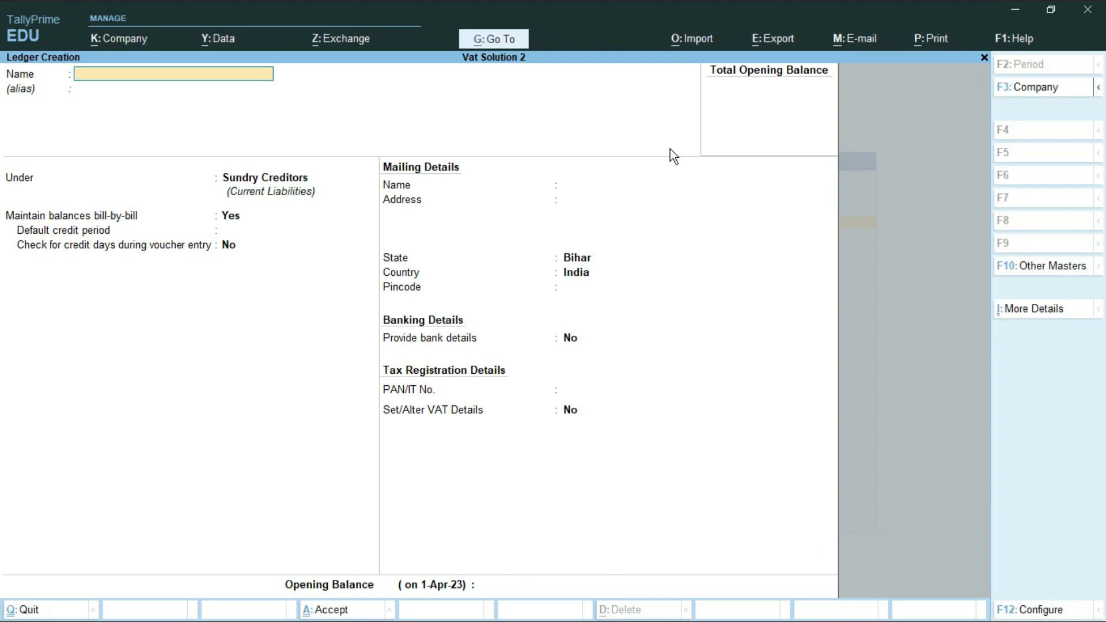
Fill in a Purchase ledger under Purchase Accounts with VAT/CST applicable and no opening balance.
text(Purchase)
key(Return)
text(P)
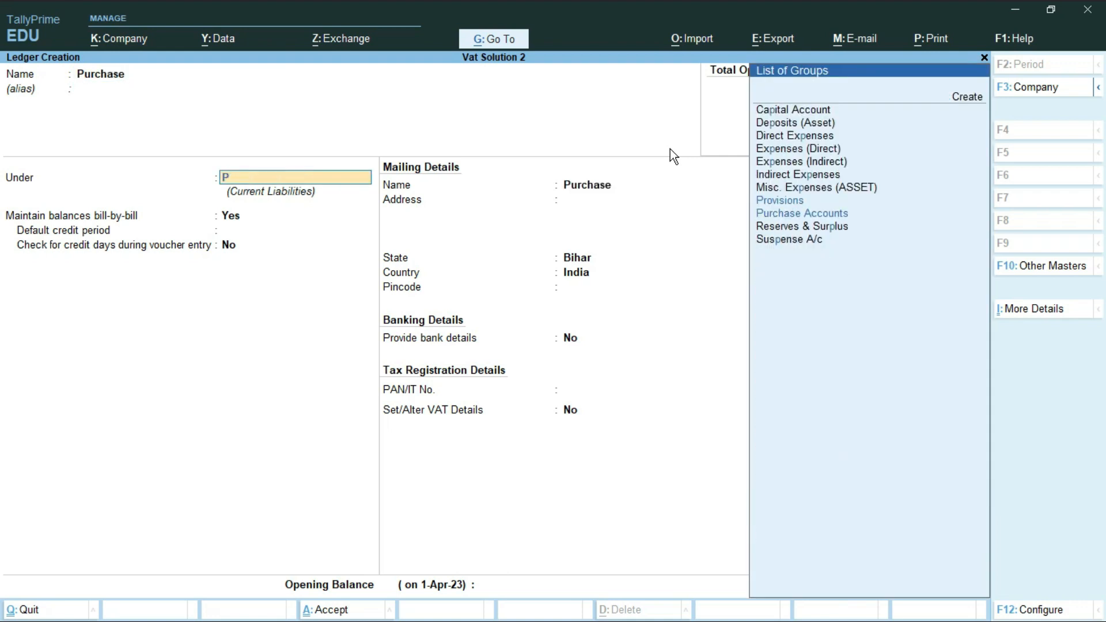
key(Down)
key(Return)
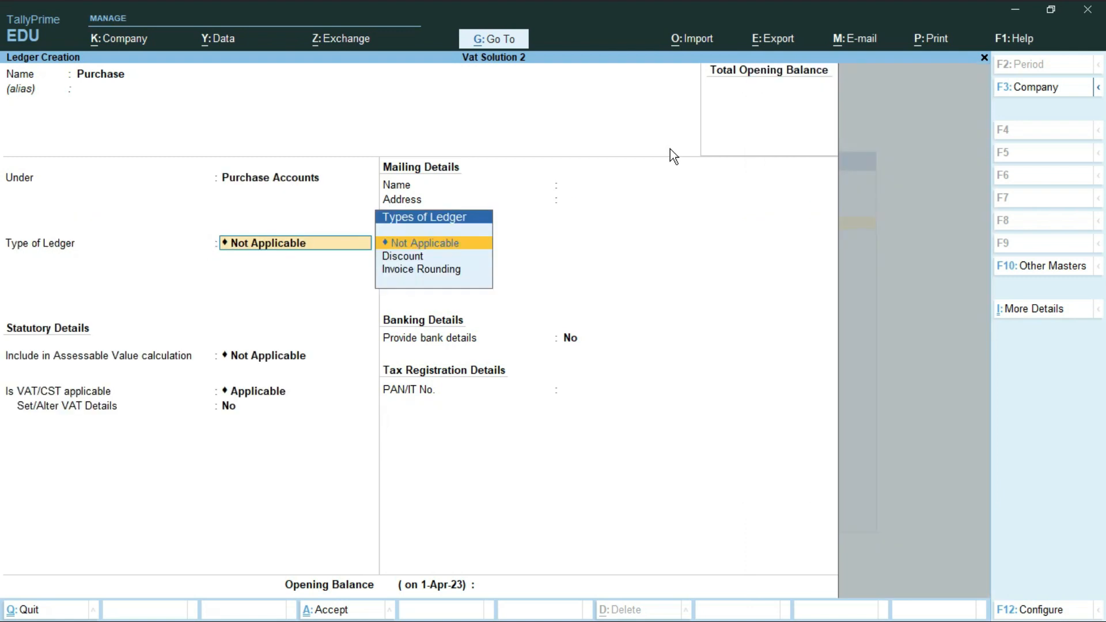
key(Return)
key(Return)
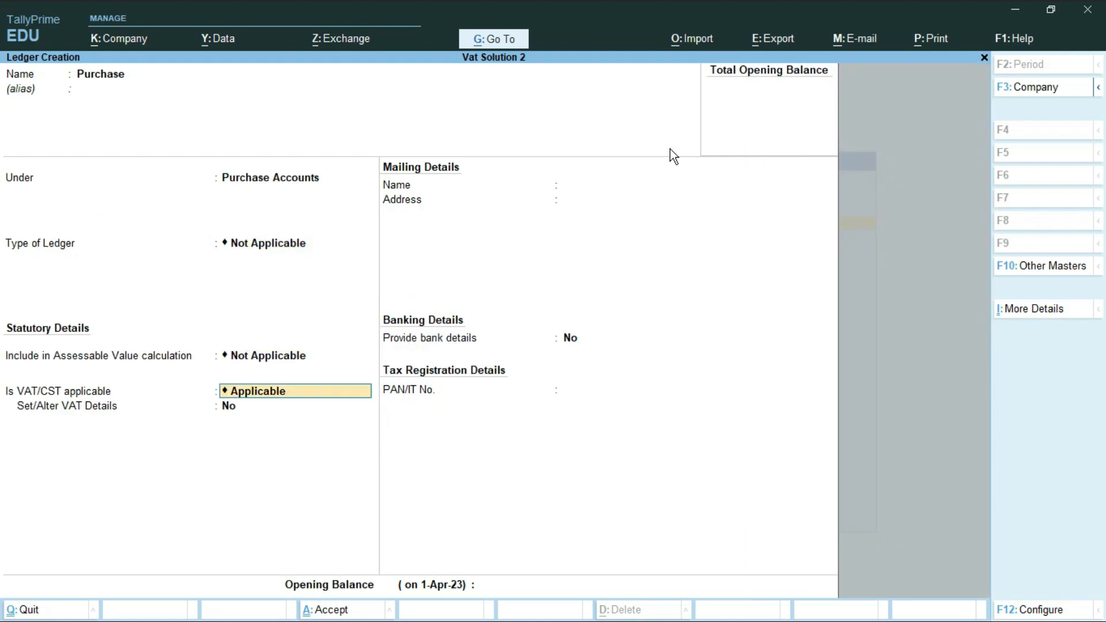
key(ctrl)
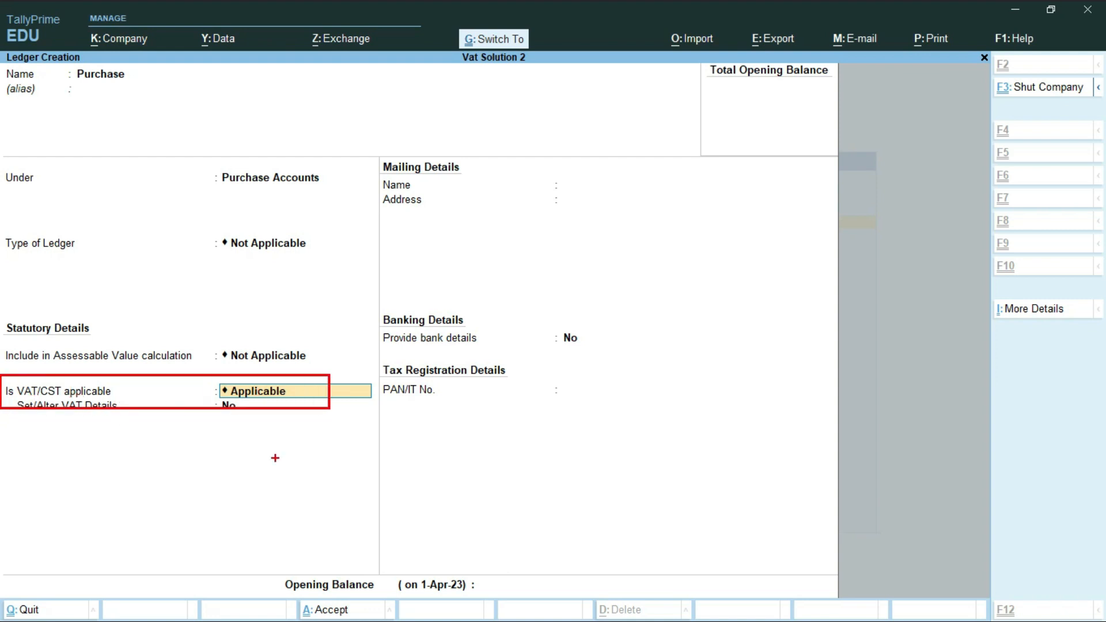
key(Return)
key(Return)
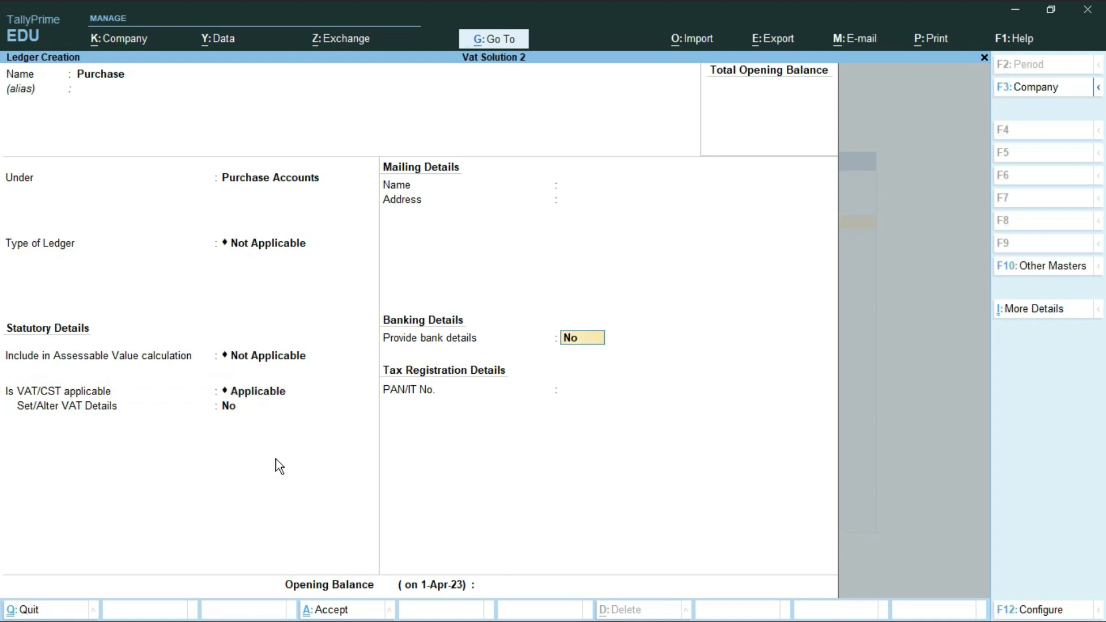
key(Return)
key(Return)
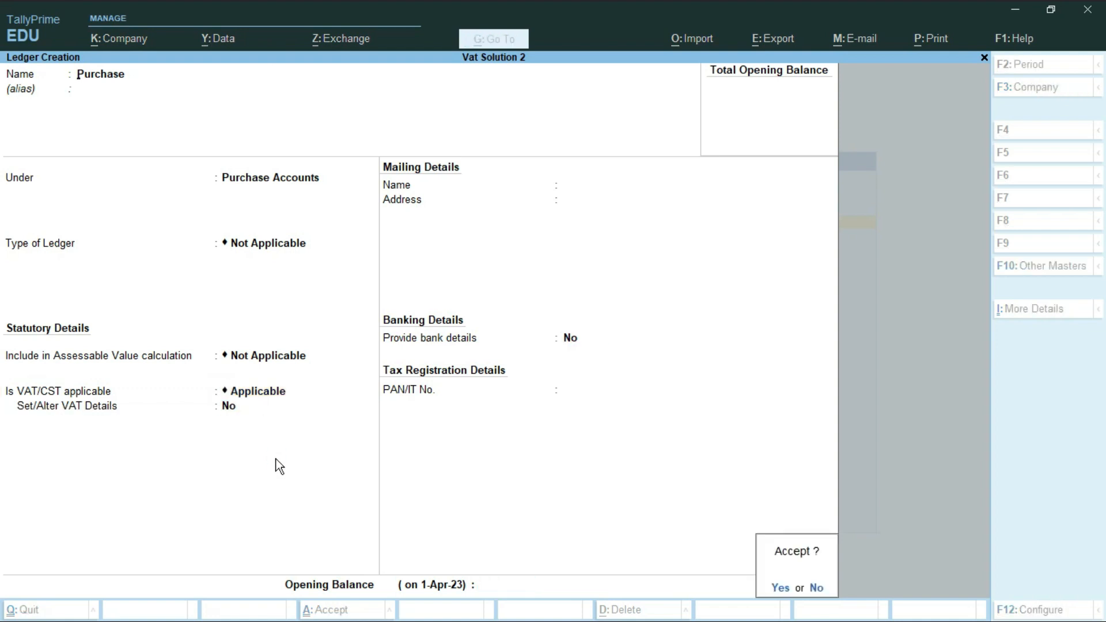
key(Return)
Save a VAT@12% ledger under Duties & Taxes with duty type VAT.
text(VA)
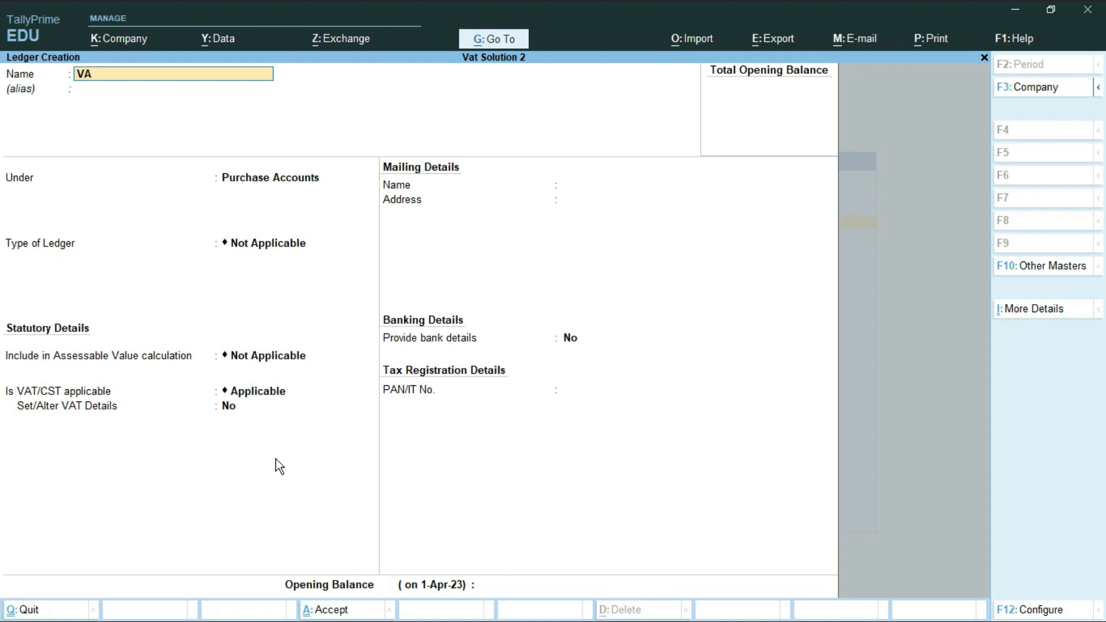
text(T@12%)
key(Return)
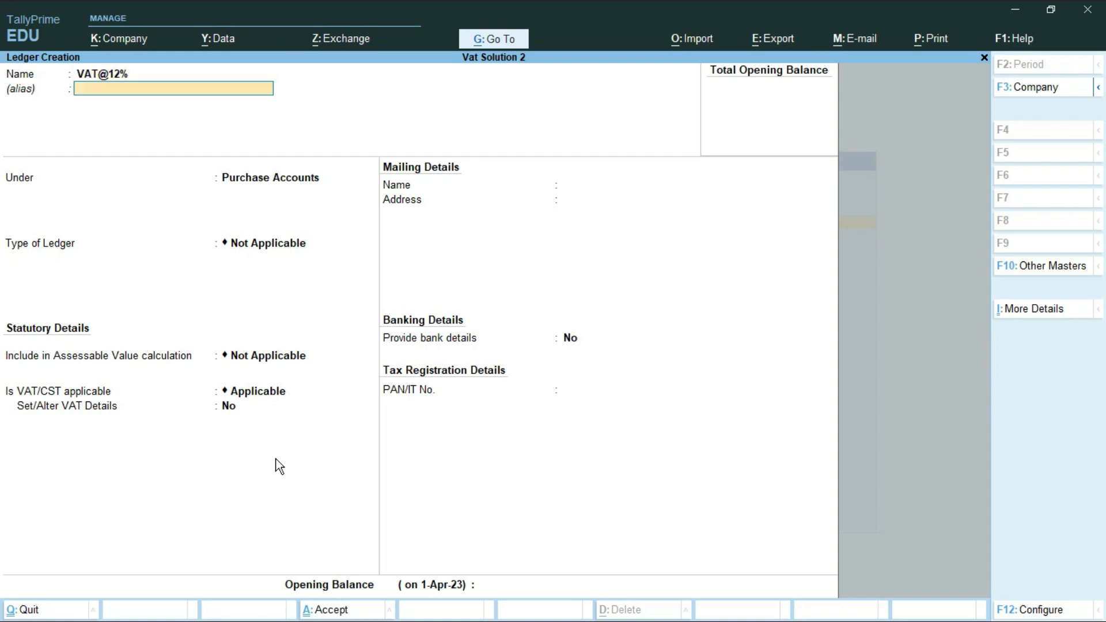
key(Return)
text(D)
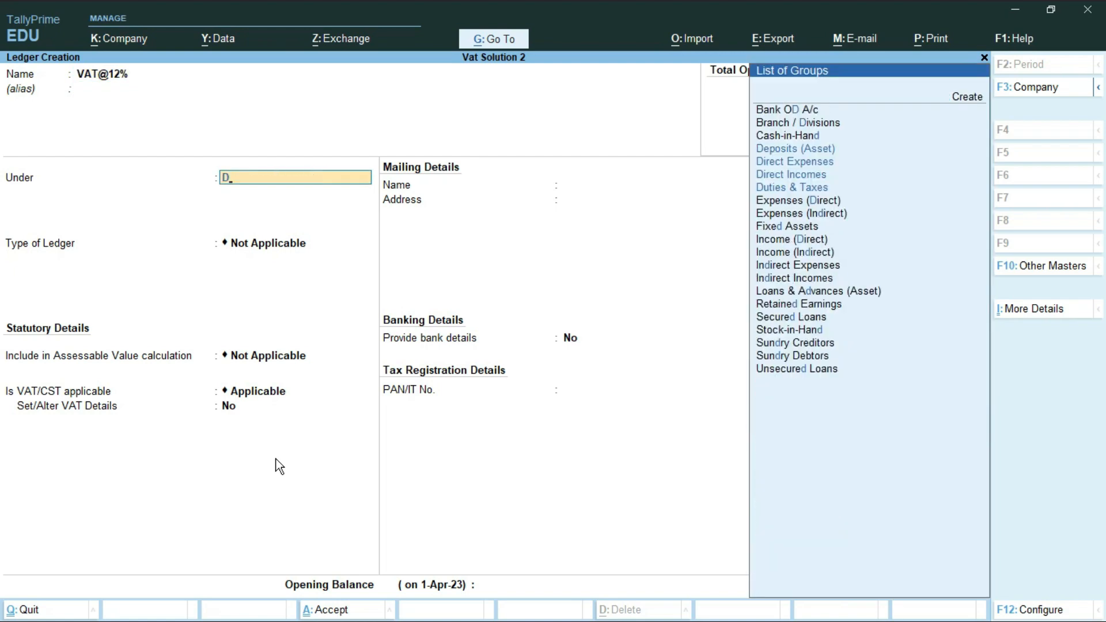
key(Down)
key(Down)
key(Down)
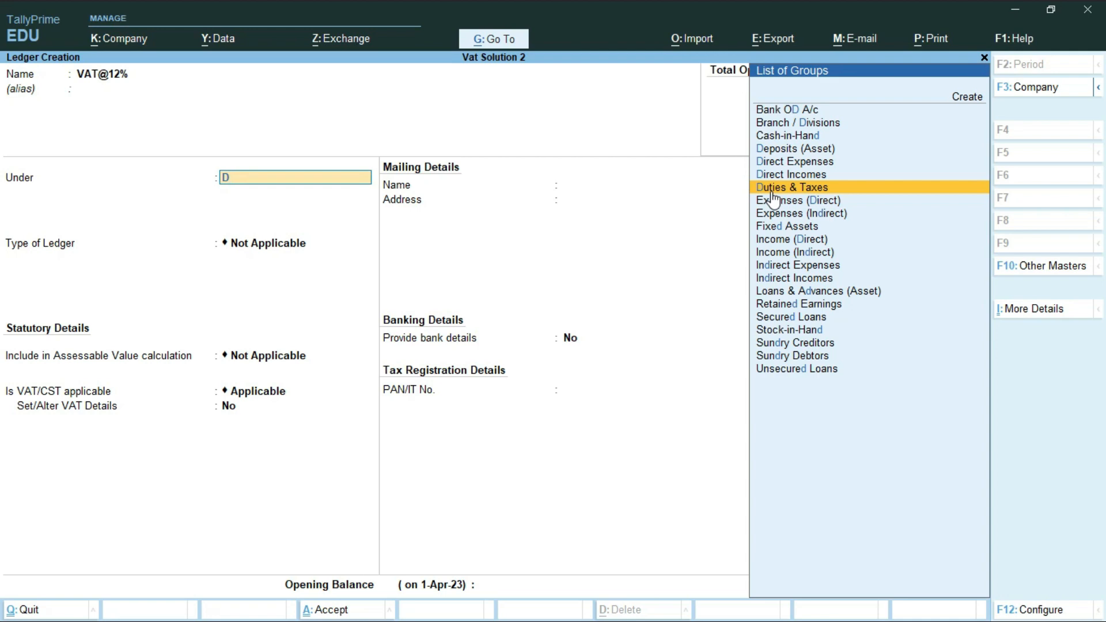
key(Return)
key(Down)
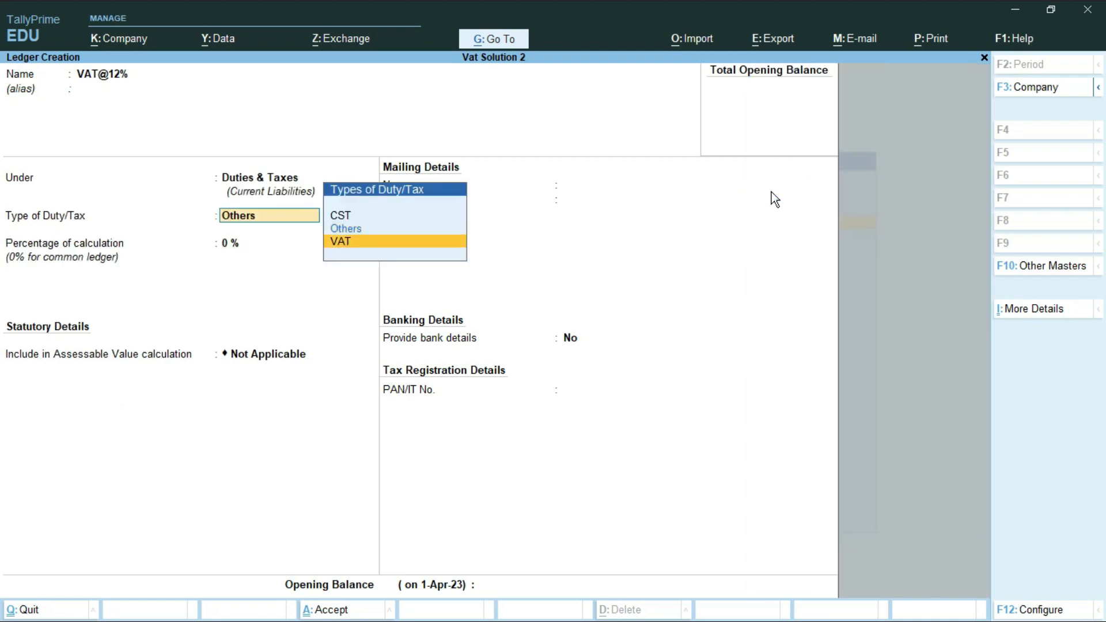
key(Return)
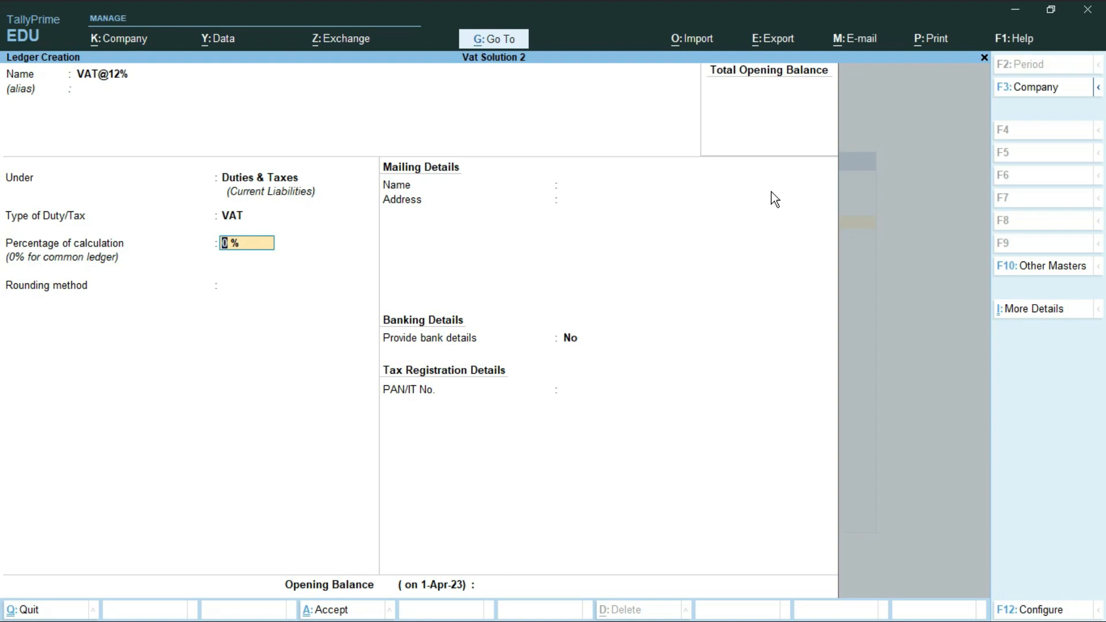
key(Return)
key(Return)
key(Return)
key(Return)
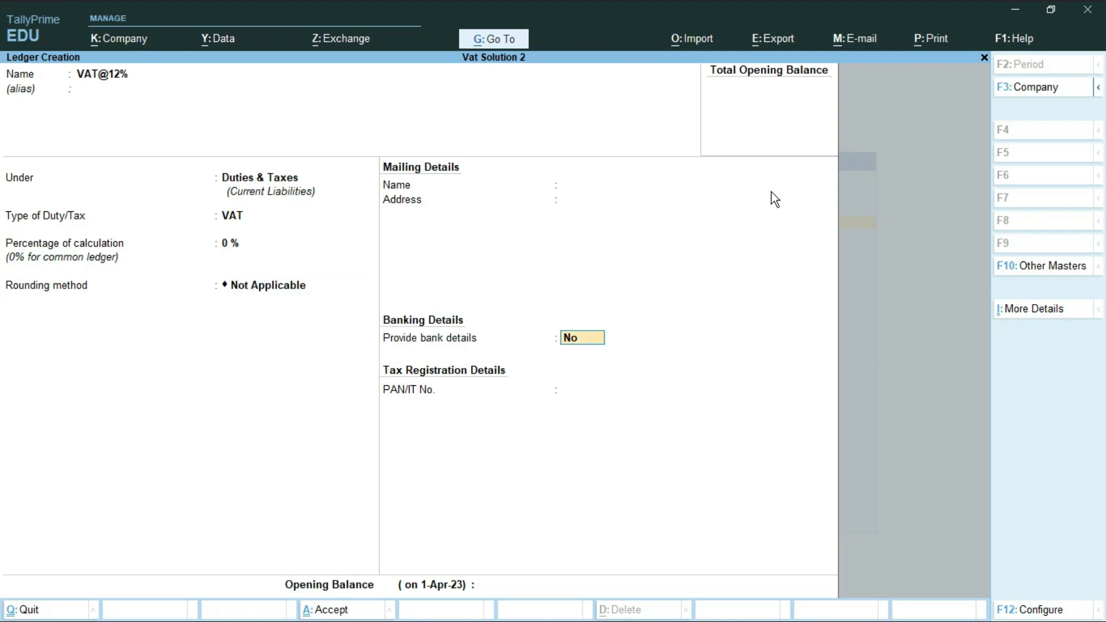
key(Return)
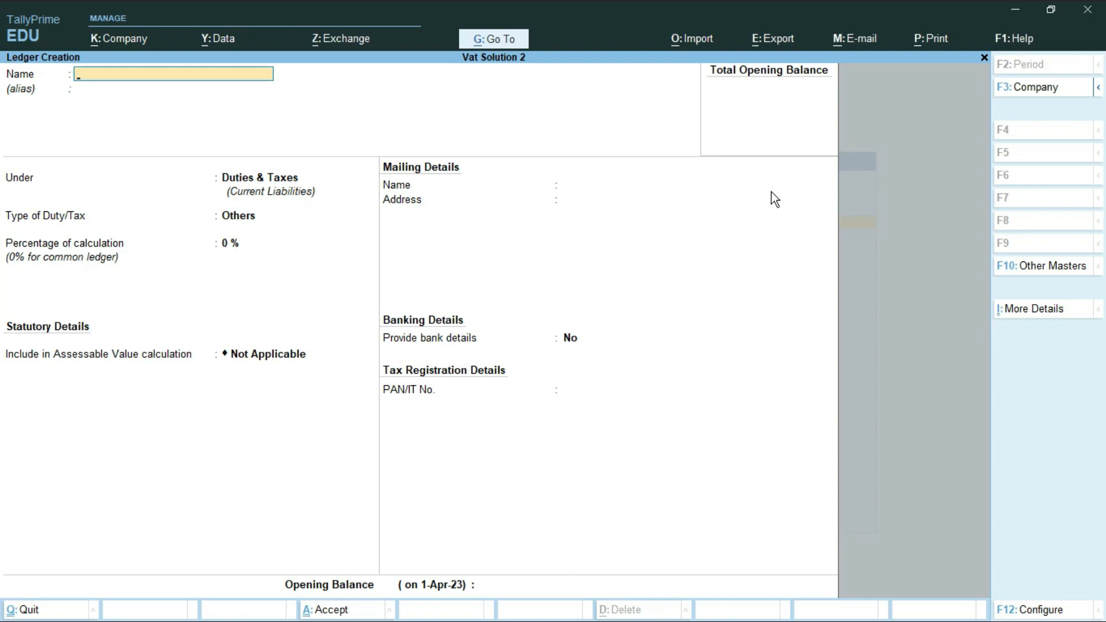
Name a ledger Bank, place it under Bank Accounts, and save it.
text(Bank)
key(Return)
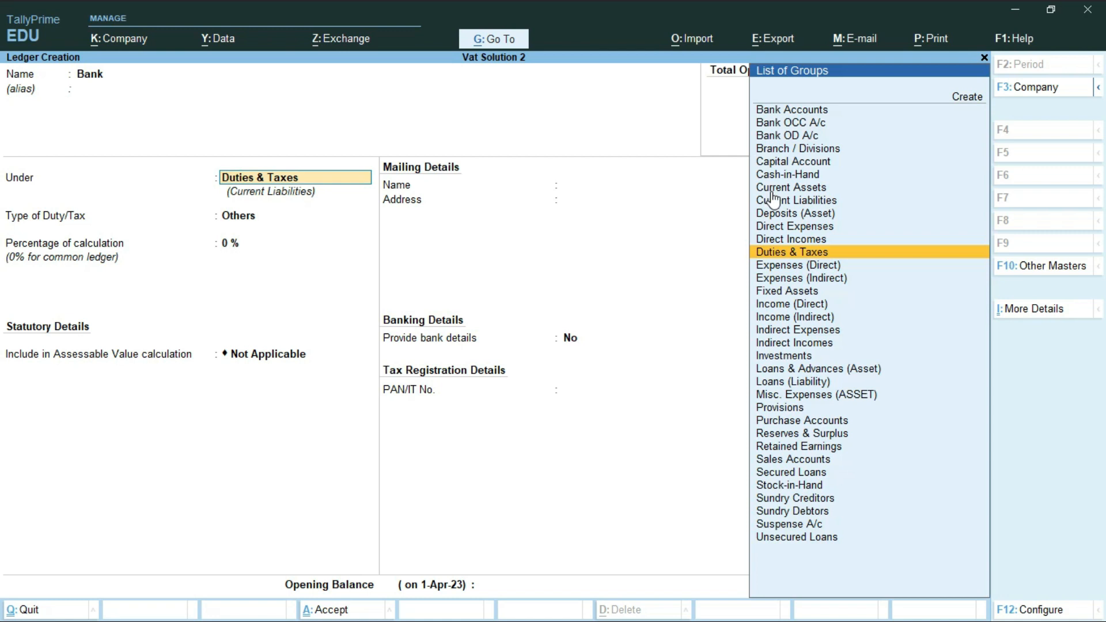
text(B)
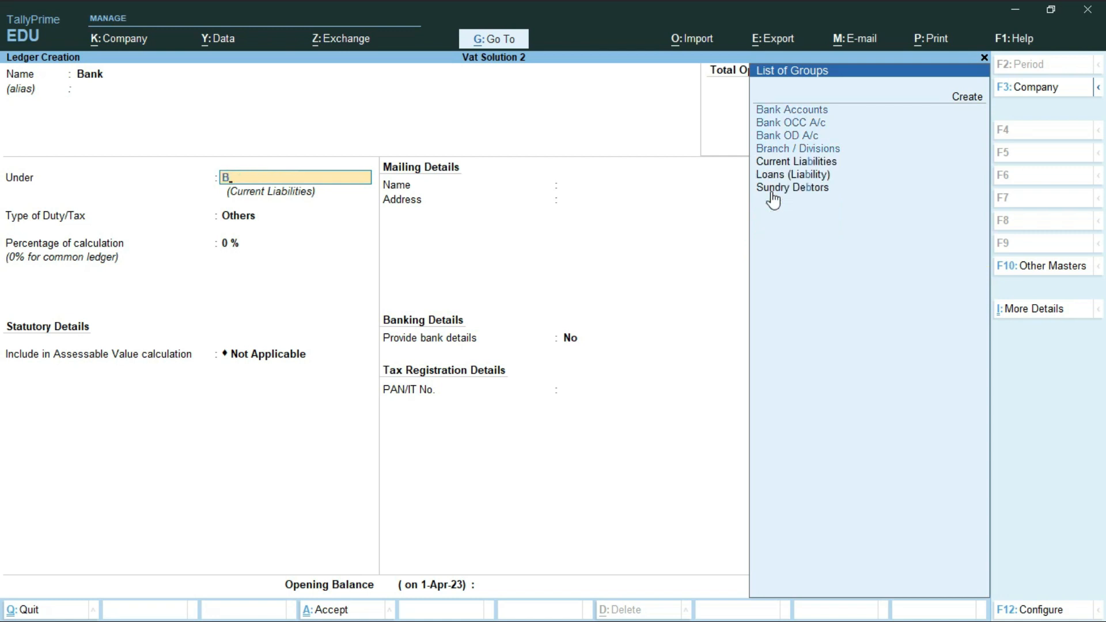
key(Return)
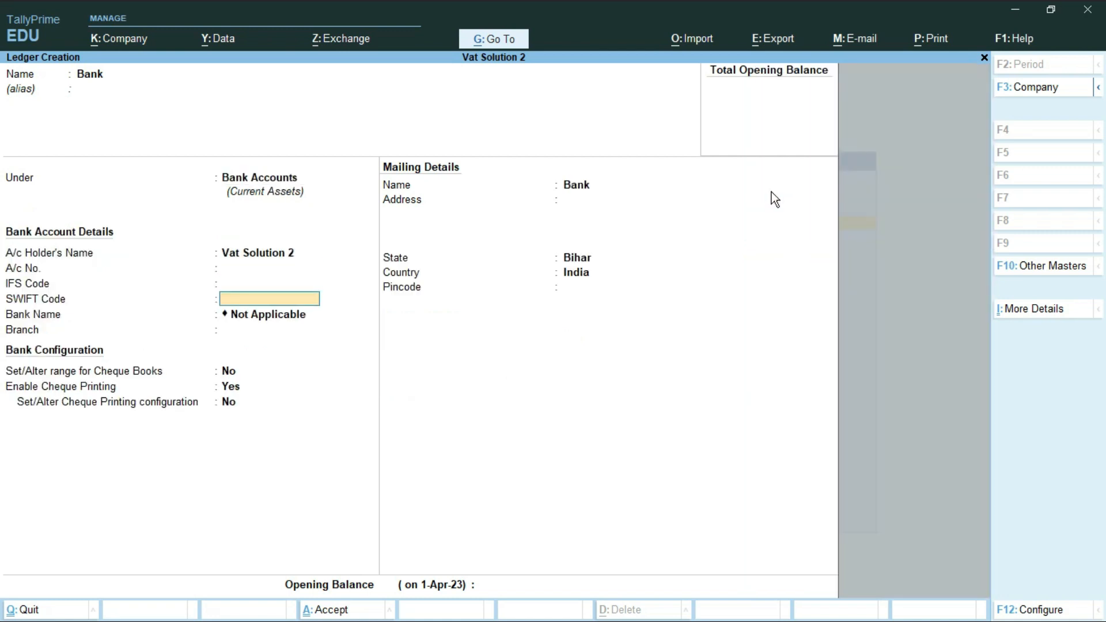
key(Return)
key(Return)
key(Return)
key(Return)
key(Return)
key(Return)
key(Return)
key(Return)
key(Return)
key(Return)
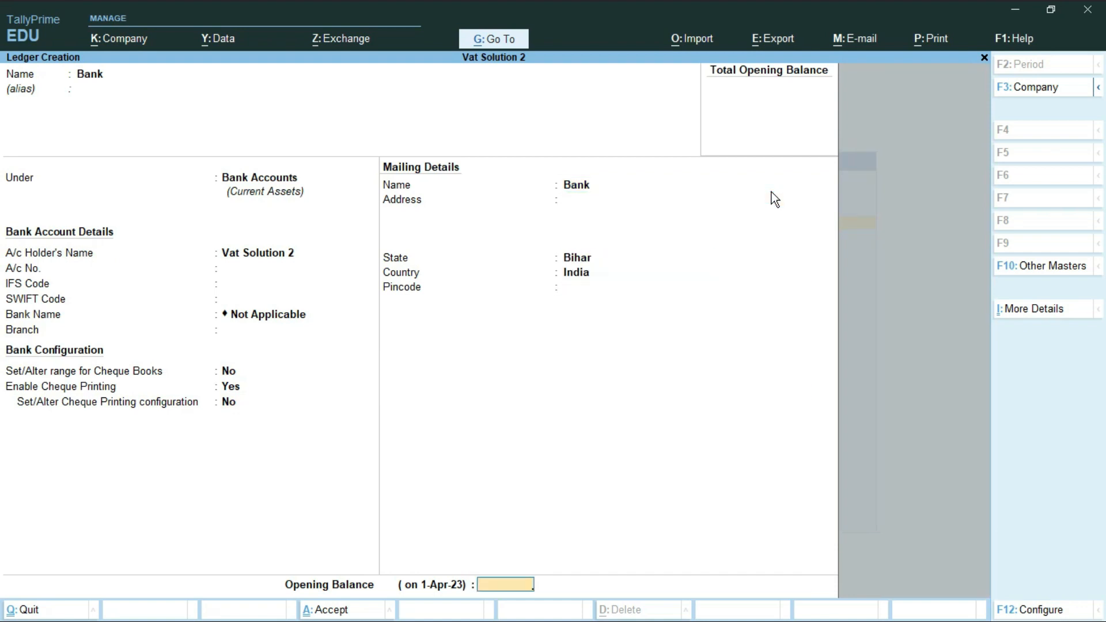
key(Return)
Close ledger creation and start a Stock Item named Petrol Fuel.
key(y)
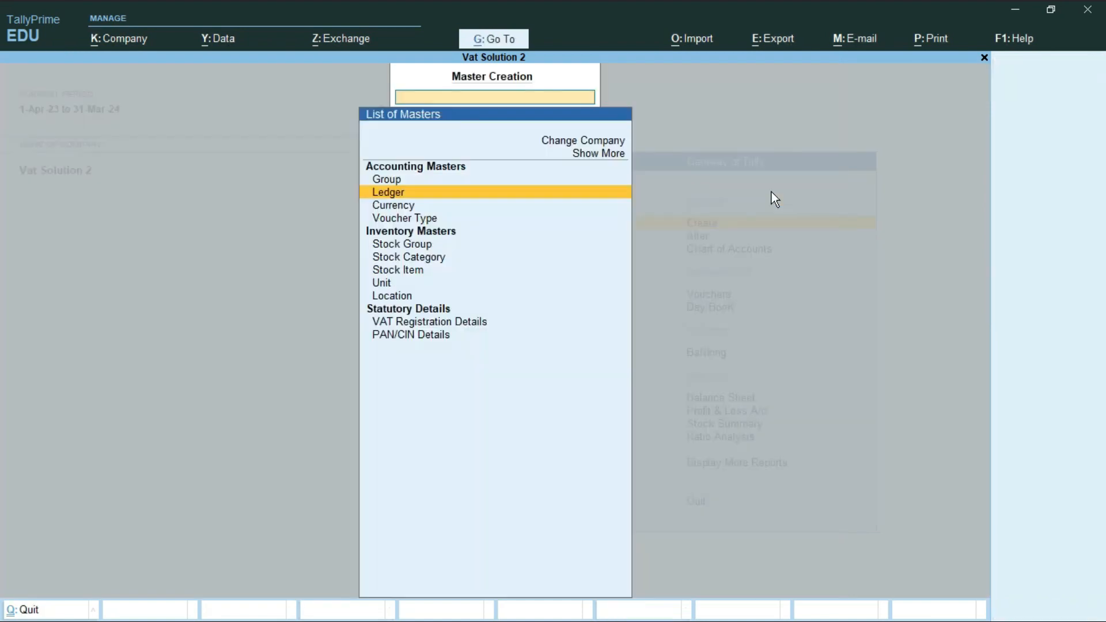
key(Down)
key(Down)
key(Down)
key(Down)
key(Down)
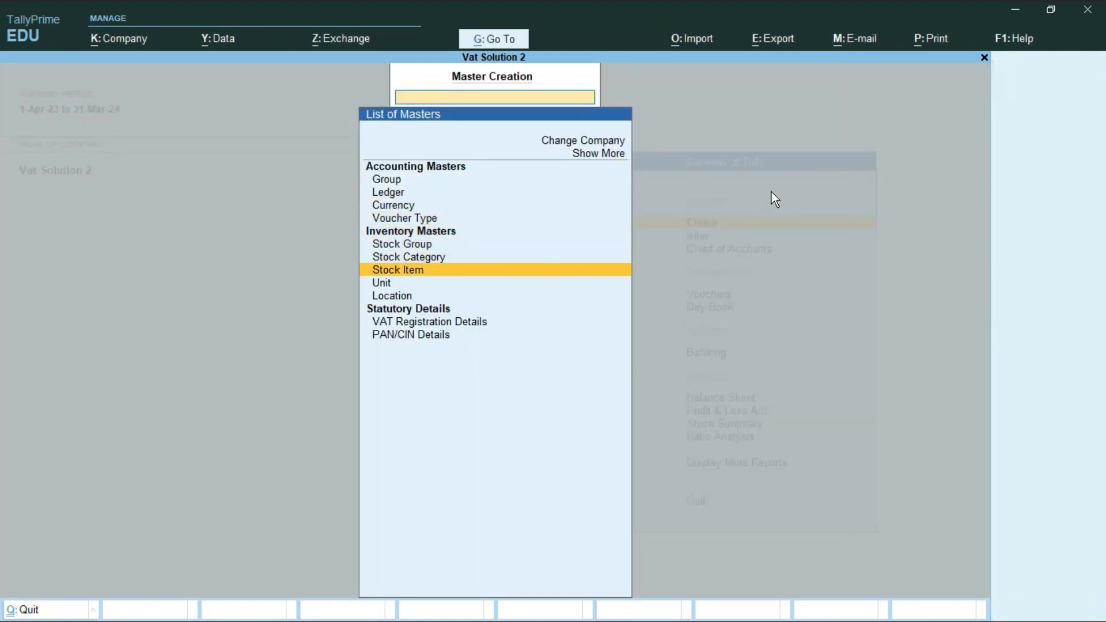
key(Return)
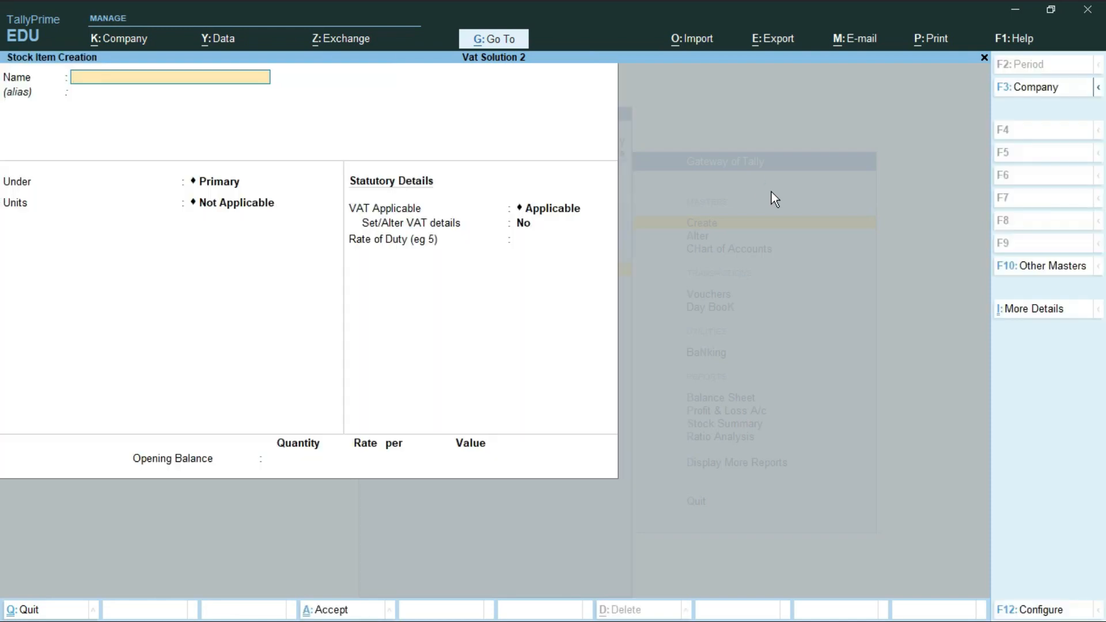
text(Petrol Fuel)
key(Return)
key(Return)
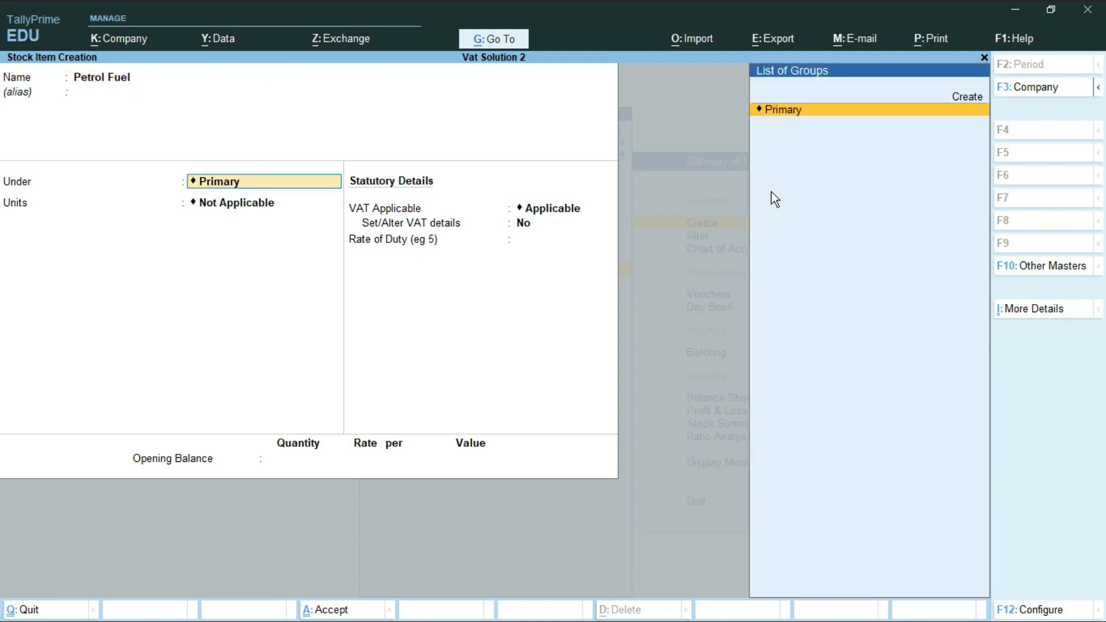
Create a new stock group Fuel and file Petrol Fuel under it.
key(alt+c)
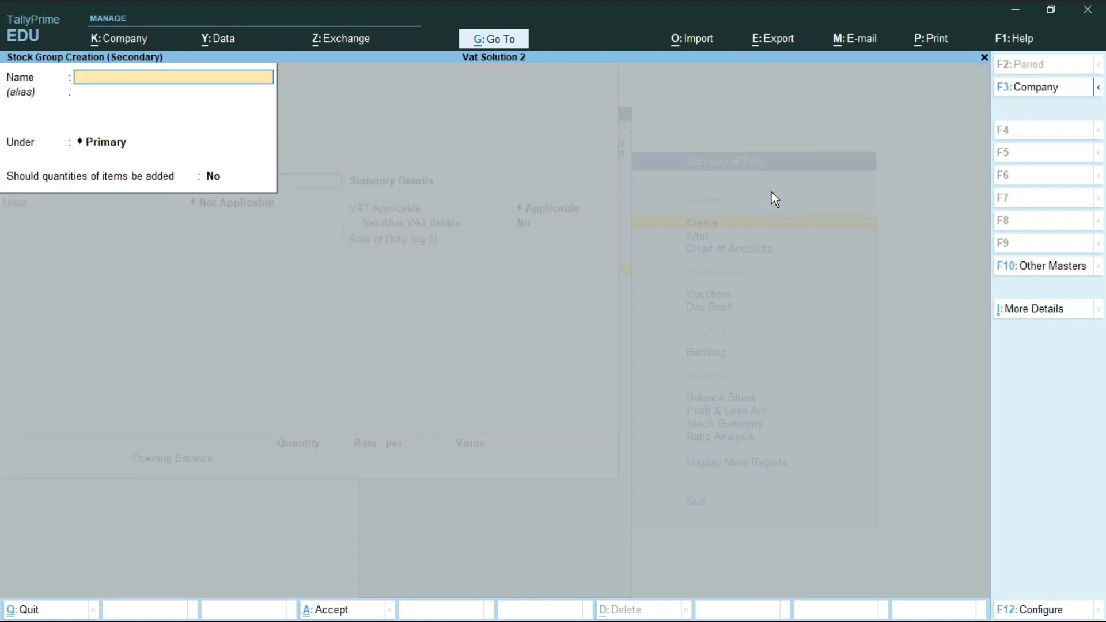
text(Fuel)
key(Return)
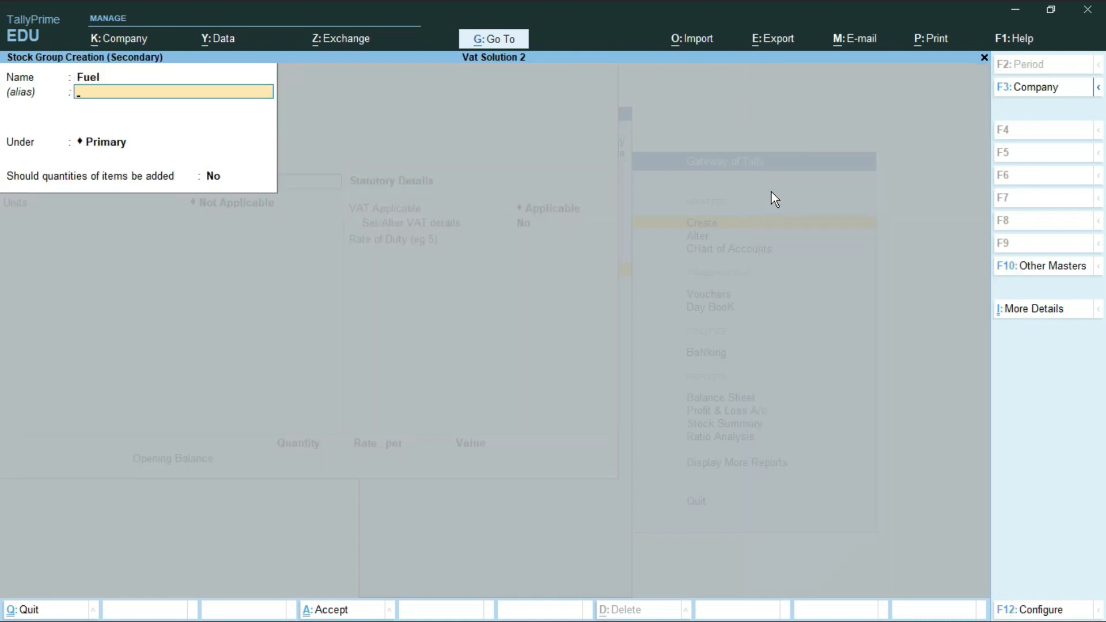
key(Return)
key(Return)
key(Return)
key(Return)
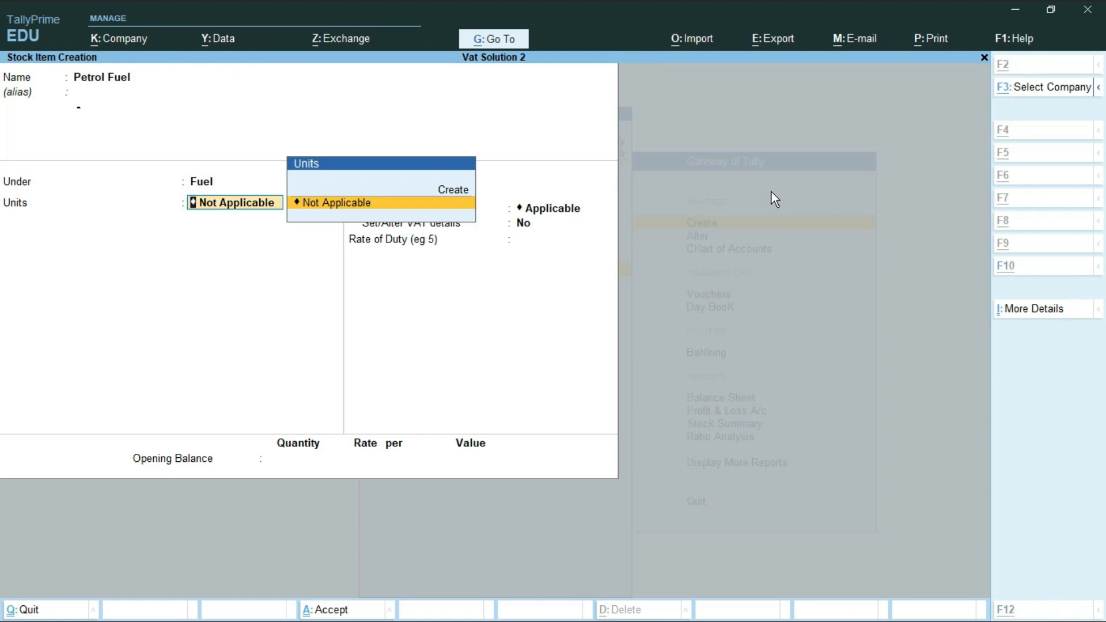
Create the unit Ltr and apply it to Petrol Fuel.
key(alt+c)
text(Ltr)
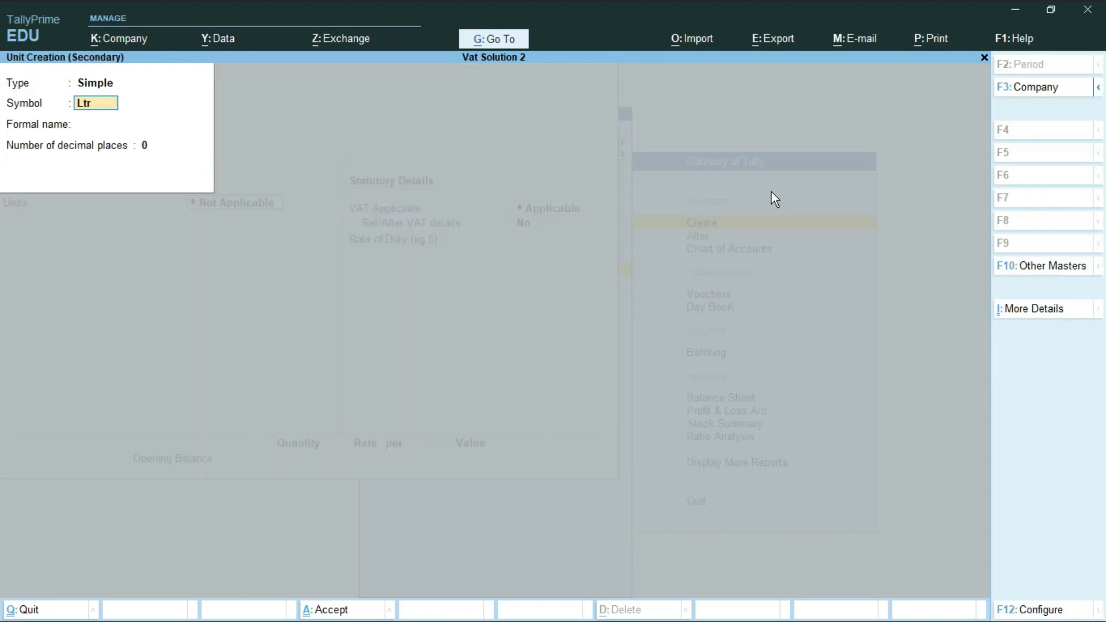
key(Return)
key(Return)
key(Return)
key(Return)
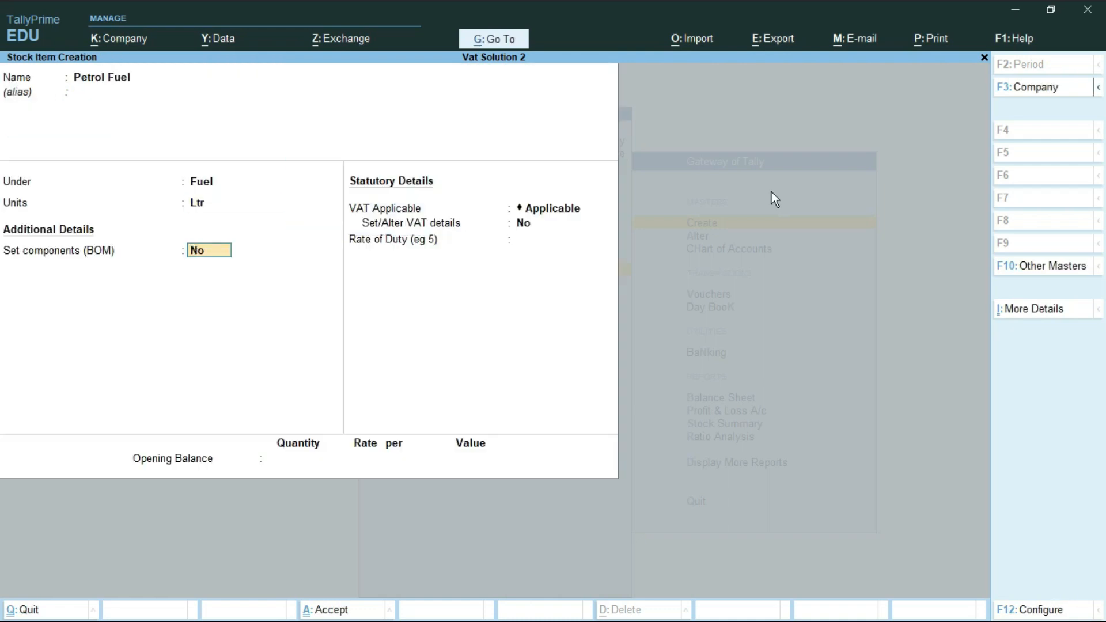
key(Return)
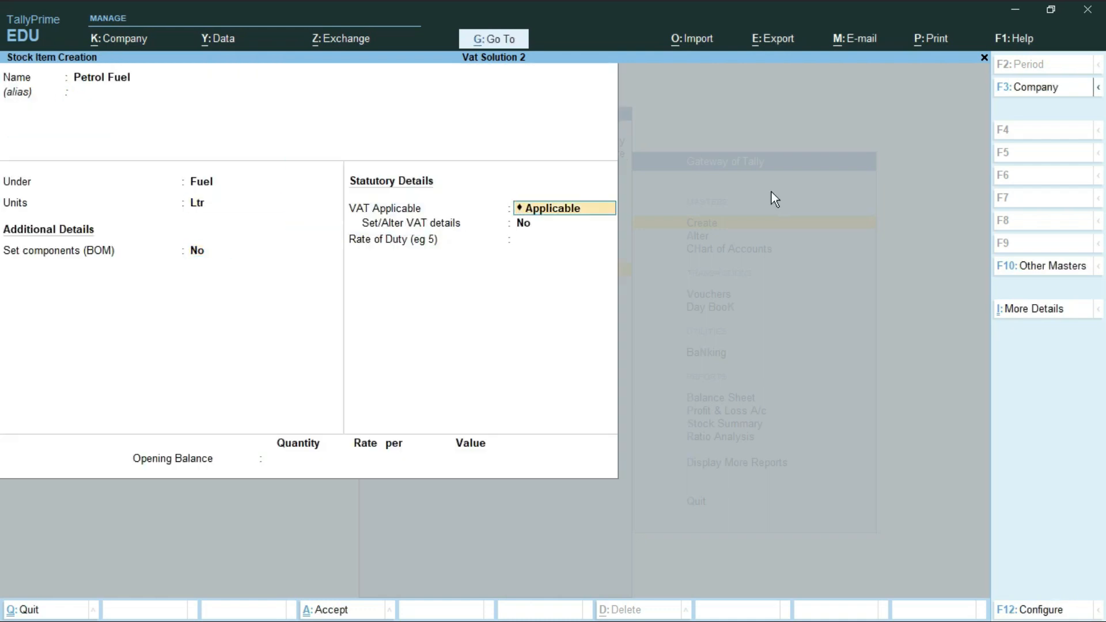
Keep Petrol Fuel as VAT Applicable and answer Yes to Set/Alter VAT details.
key(ctrl)
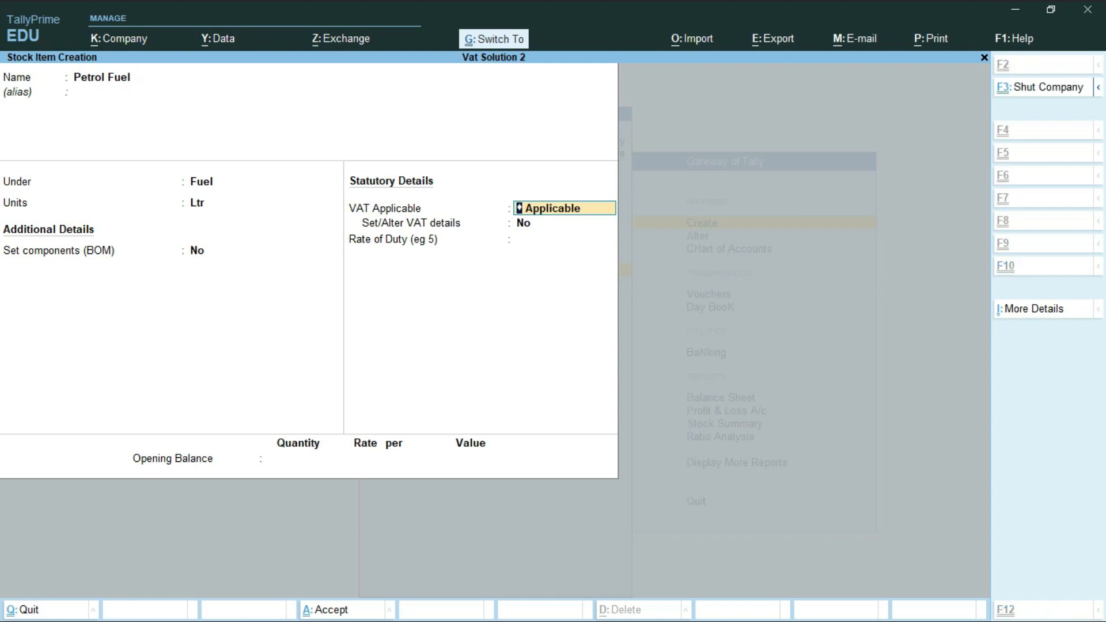
mouse_move(344, 188)
mouse_down()
mouse_move(627, 272)
mouse_move(619, 264)
mouse_up()
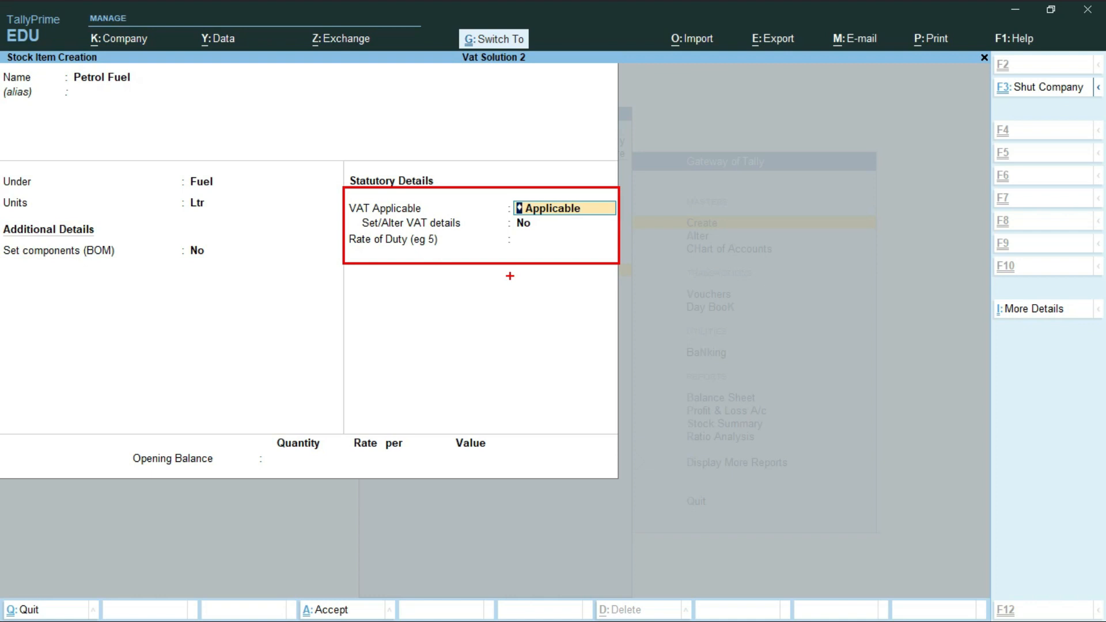
key(Escape)
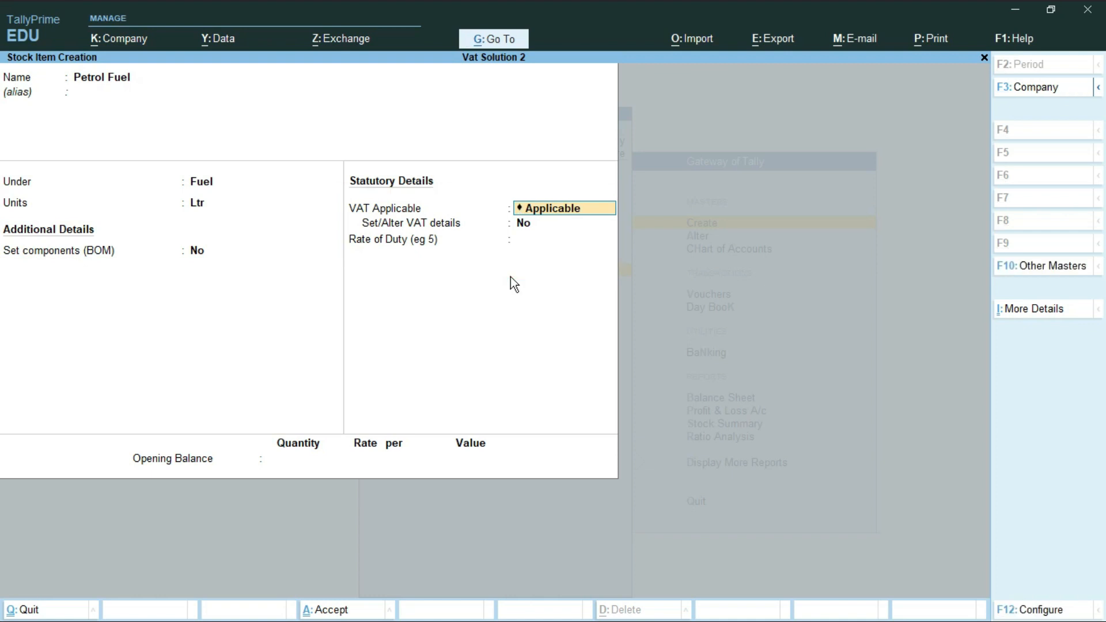
key(Return)
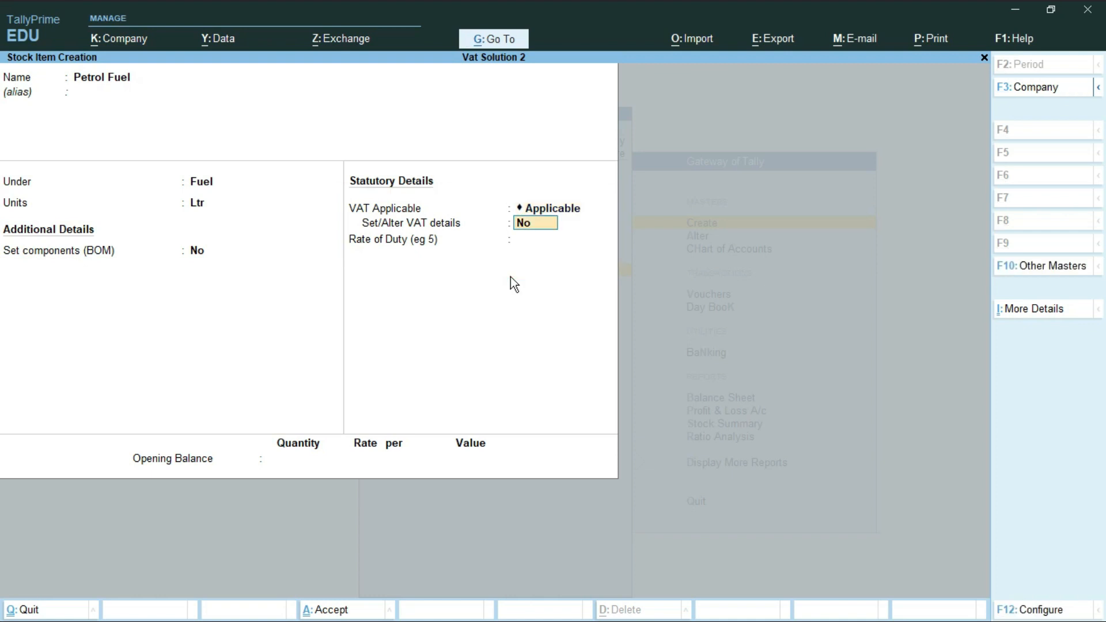
text(y)
key(ctrl)
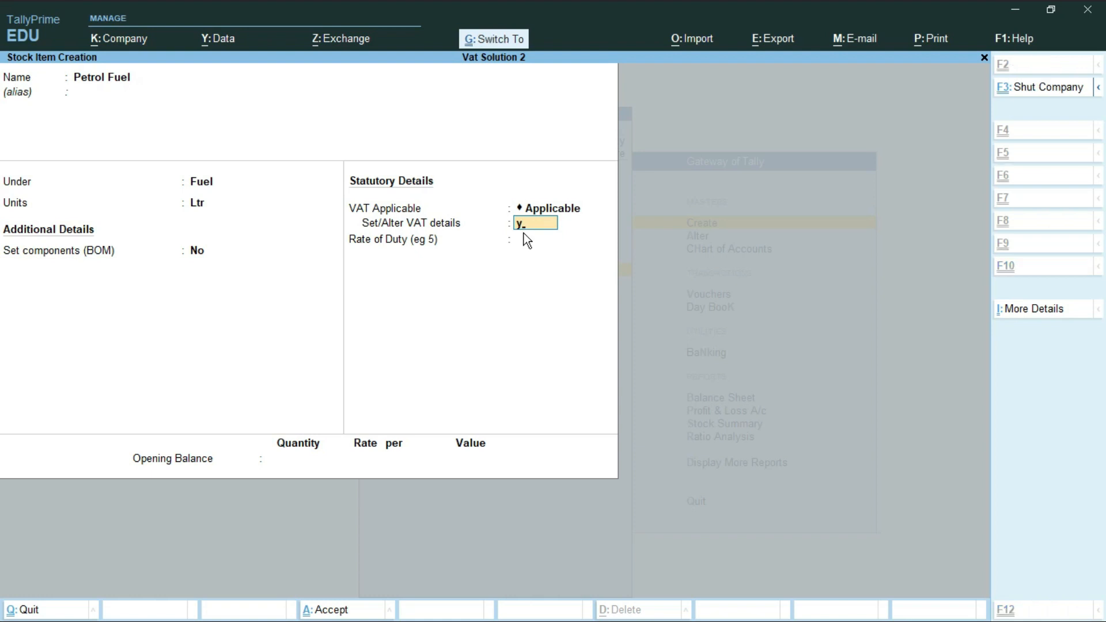
mouse_move(345, 192)
mouse_down()
mouse_move(408, 257)
mouse_move(603, 258)
mouse_up()
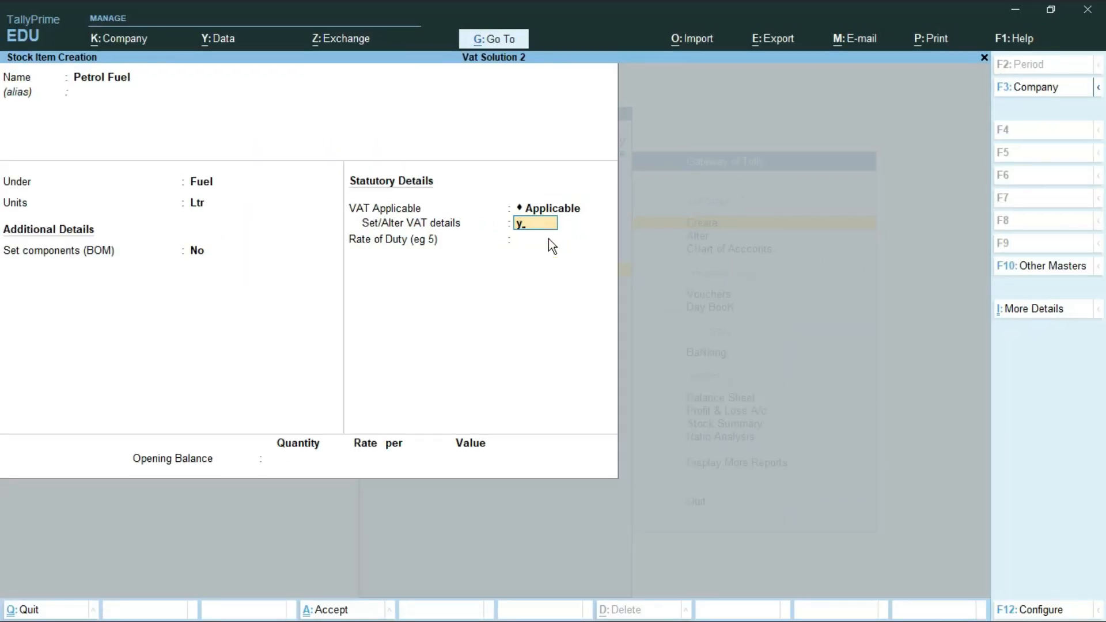
key(Return)
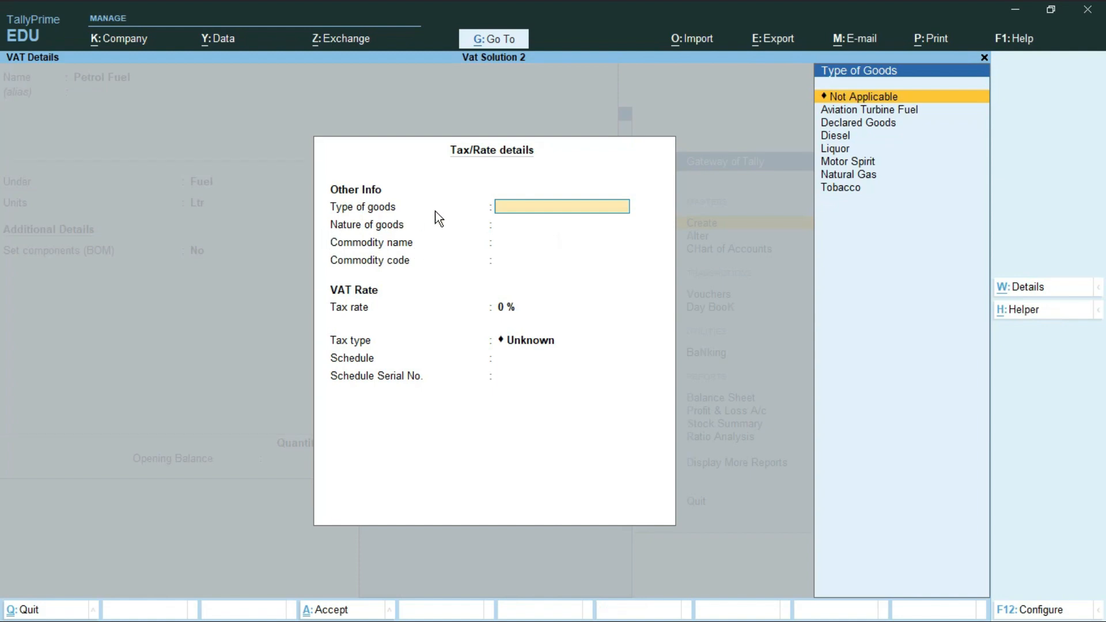
Set the type of goods to Motor Spirit and nature of goods to Packing Materials.
click(861, 109)
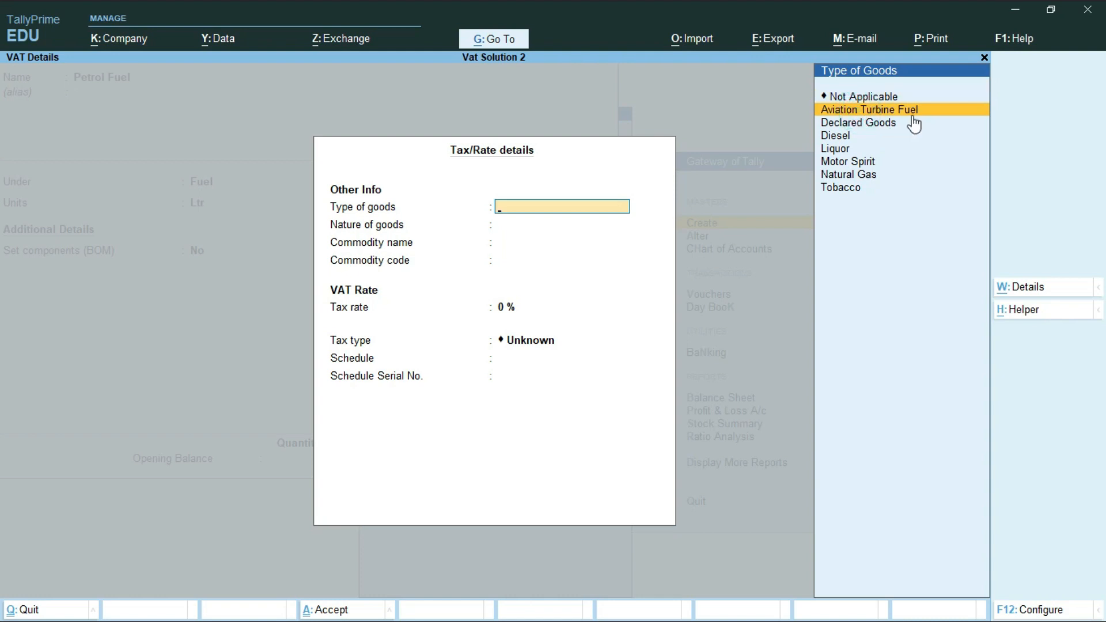
click(845, 163)
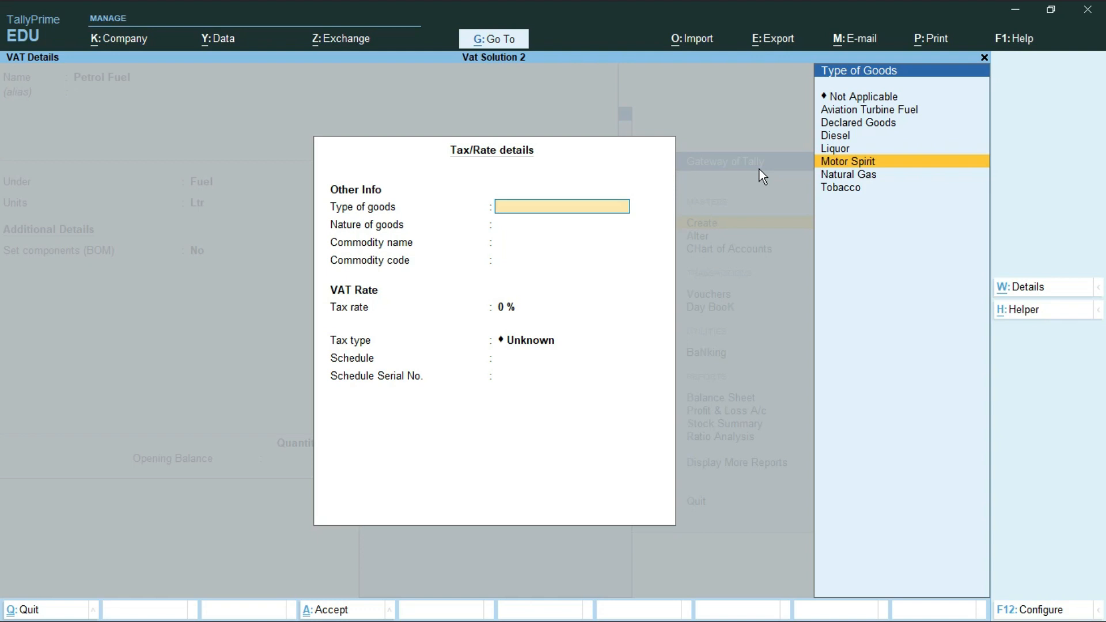
key(Return)
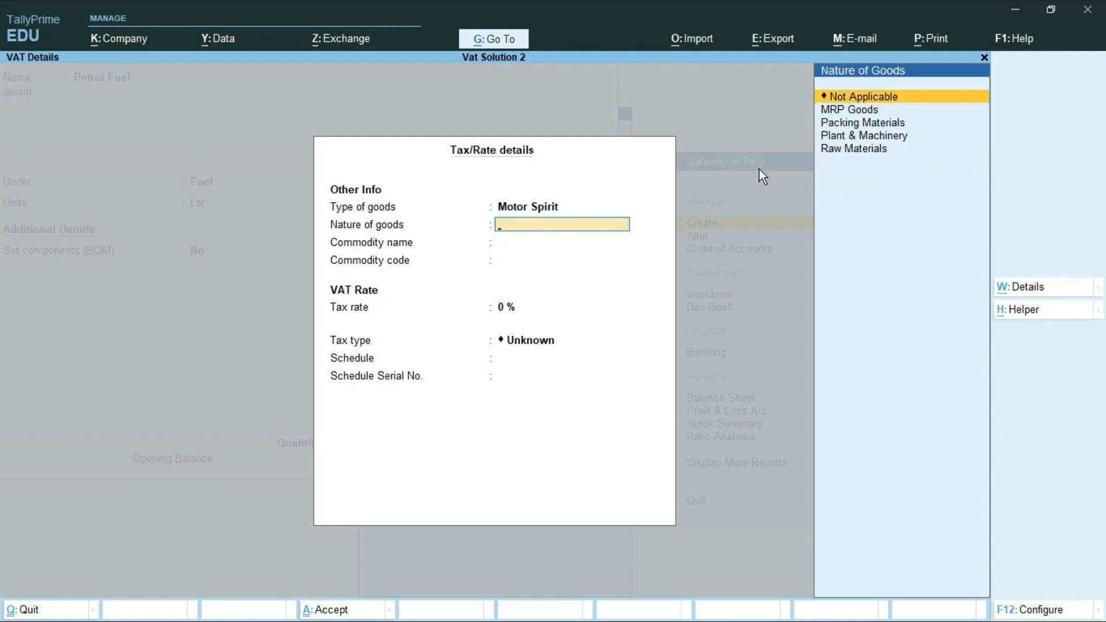
key(Down)
key(Down)
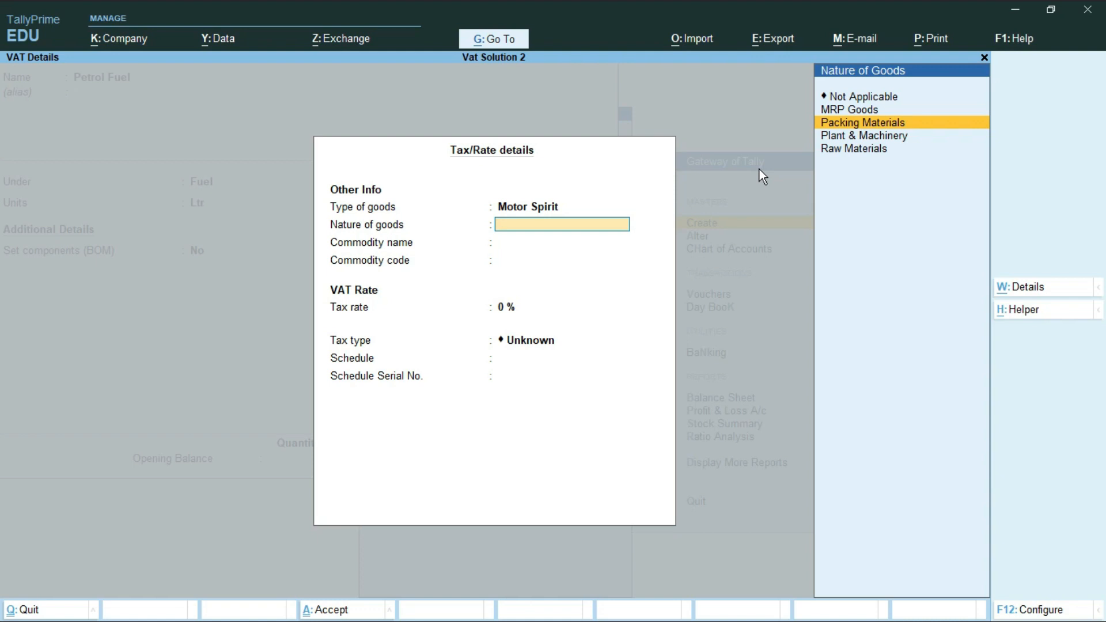
key(Return)
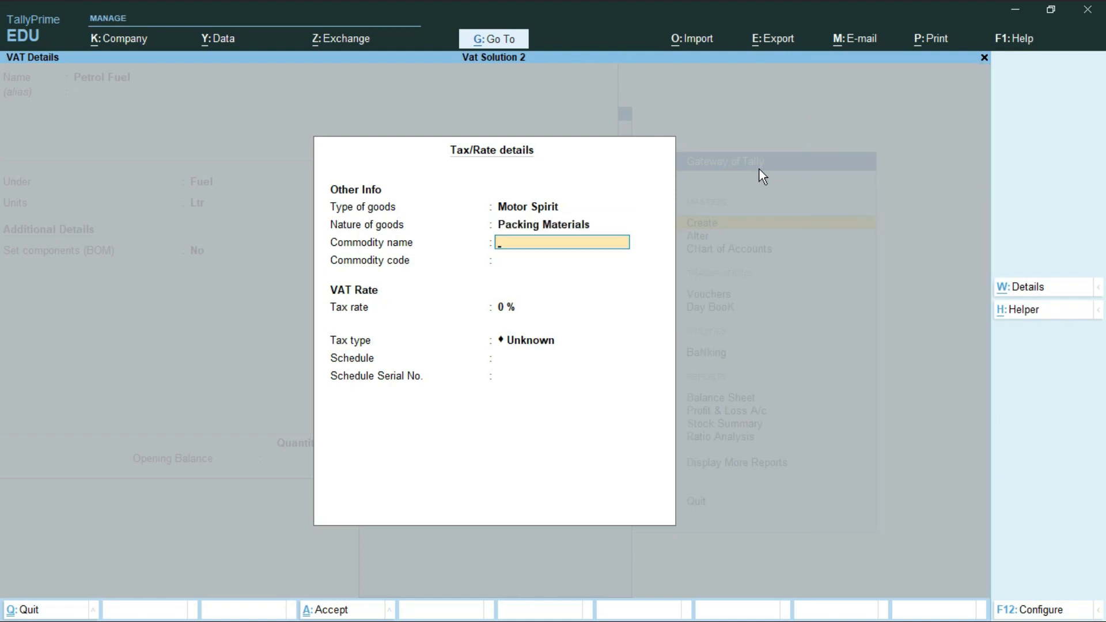
Enter commodity Petrol with code 02 and a 12% tax rate.
text(Petrol)
key(Return)
text(0)
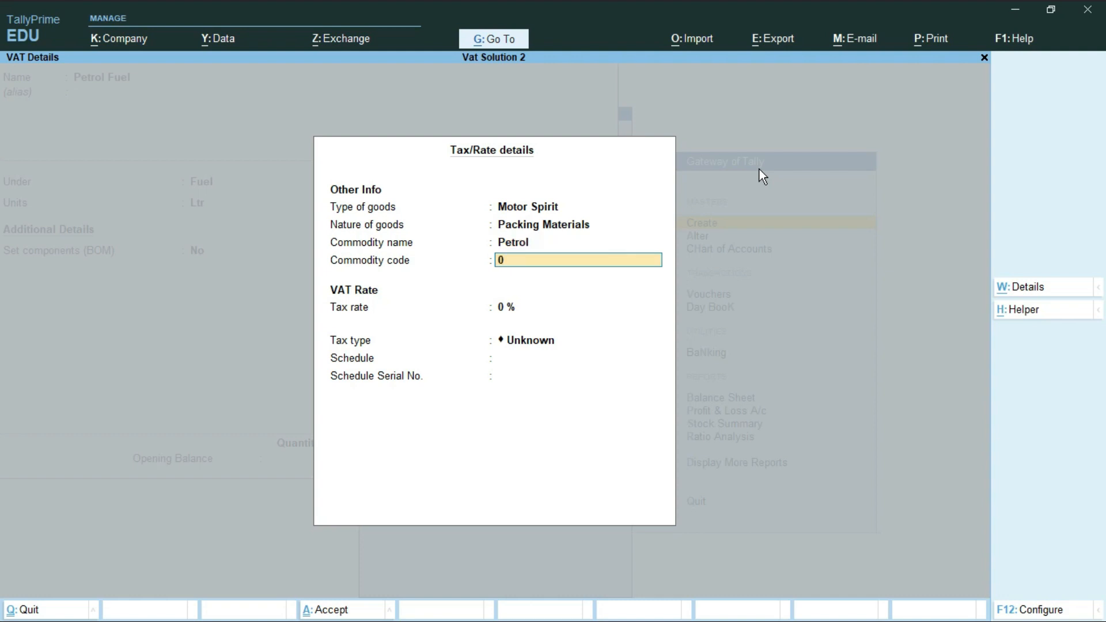
text(2)
key(Return)
text(1)
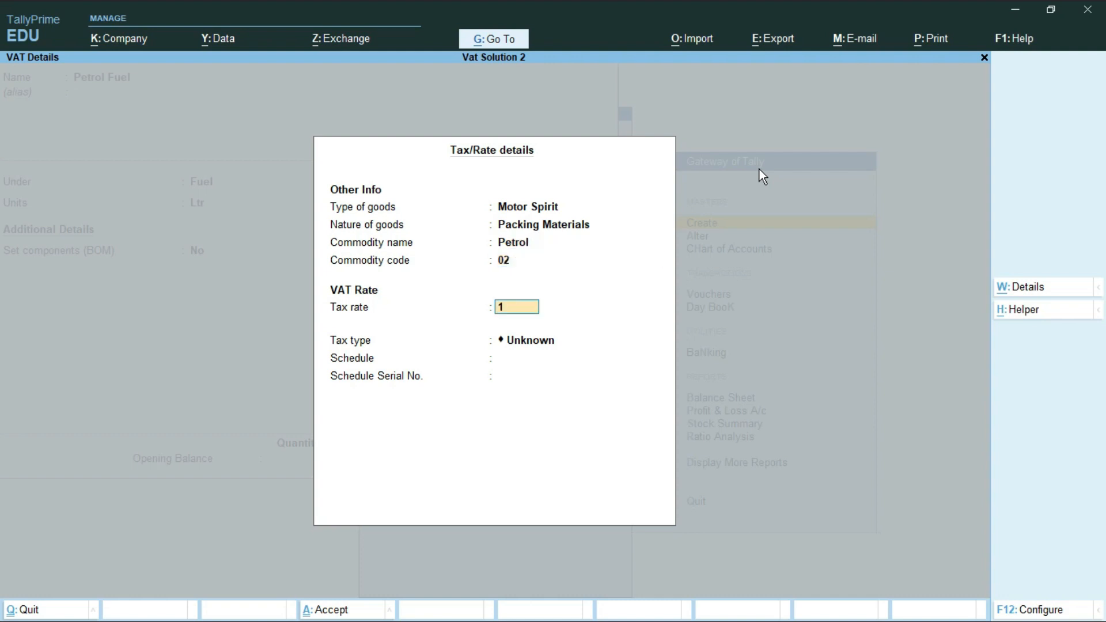
text(2)
key(Return)
Choose SCHEDULE I with serial number 1 and accept the VAT rate details.
key(Down)
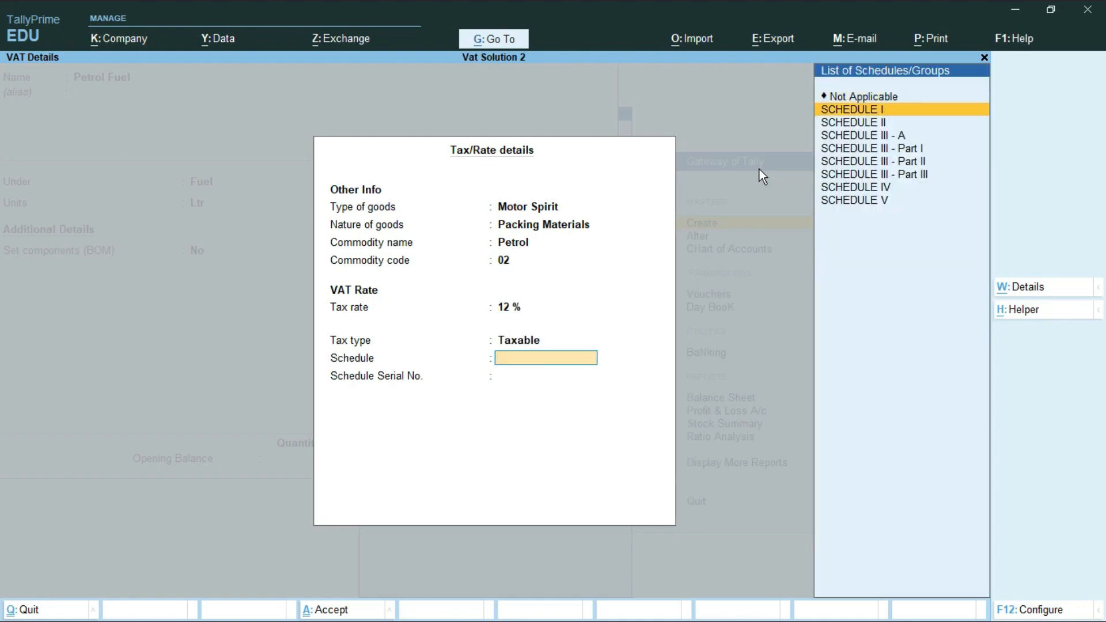
key(Return)
text(1)
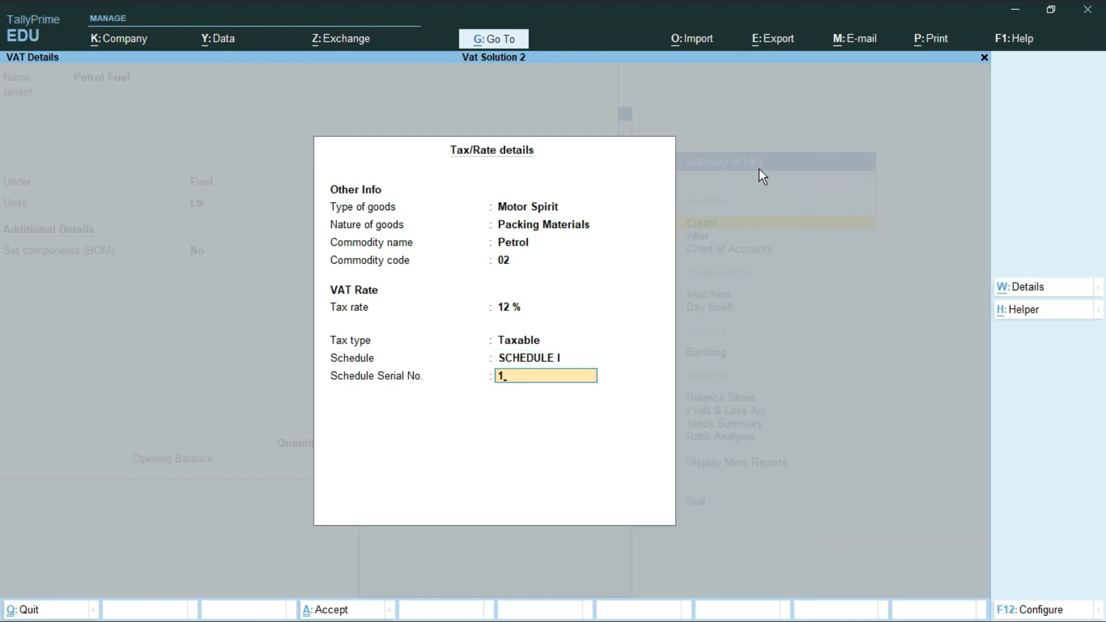
key(Return)
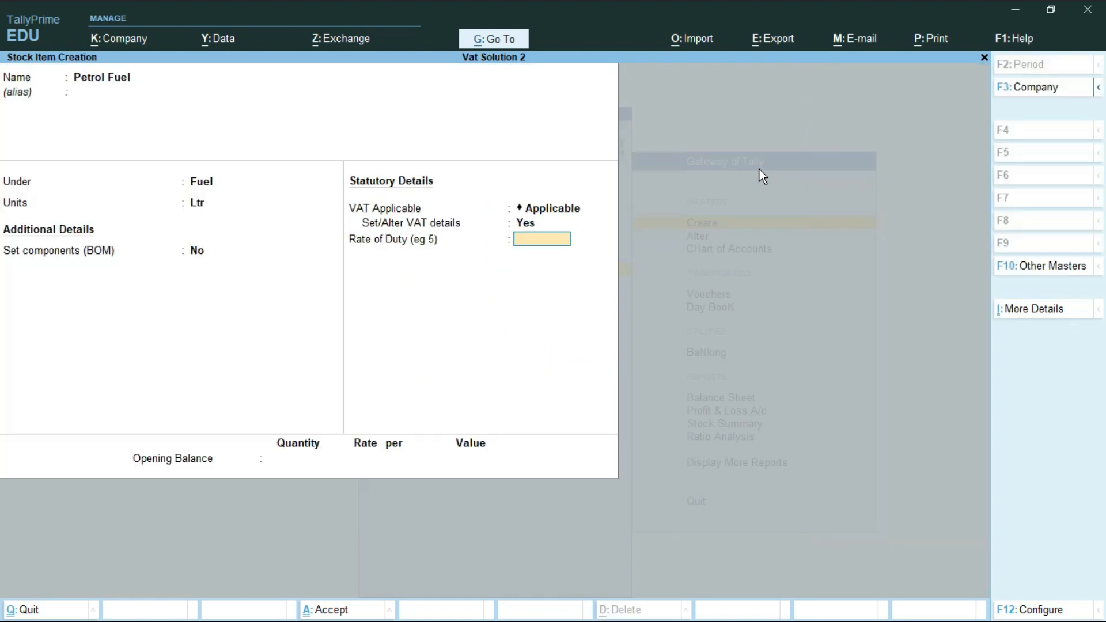
Save the Petrol Fuel item with rate of duty 0 and return to Gateway of Tally.
key(Return)
key(Return)
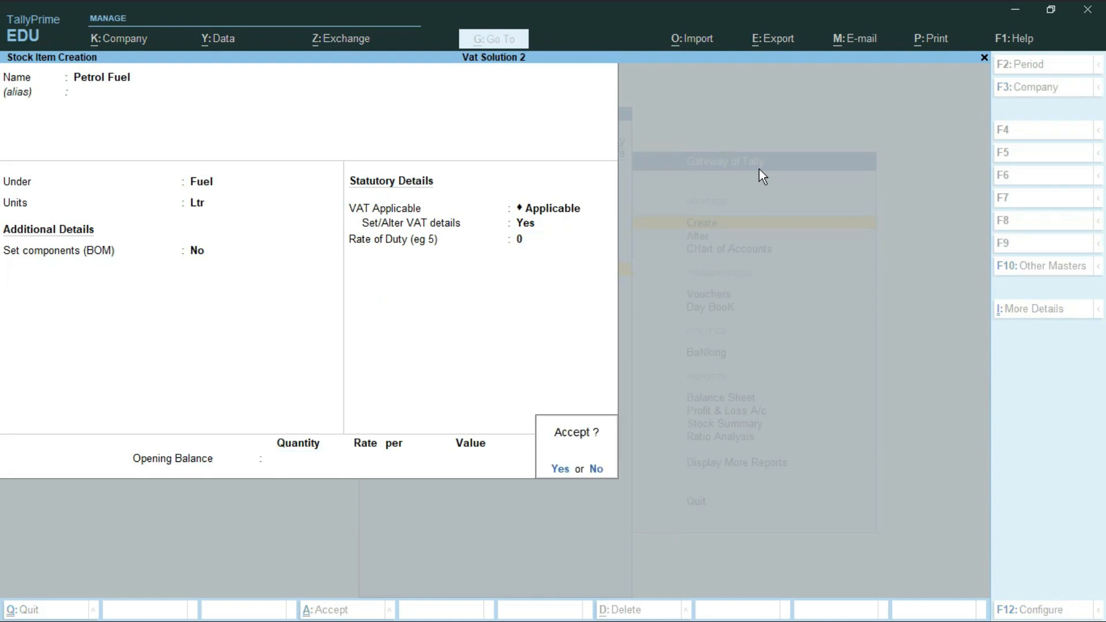
key(Return)
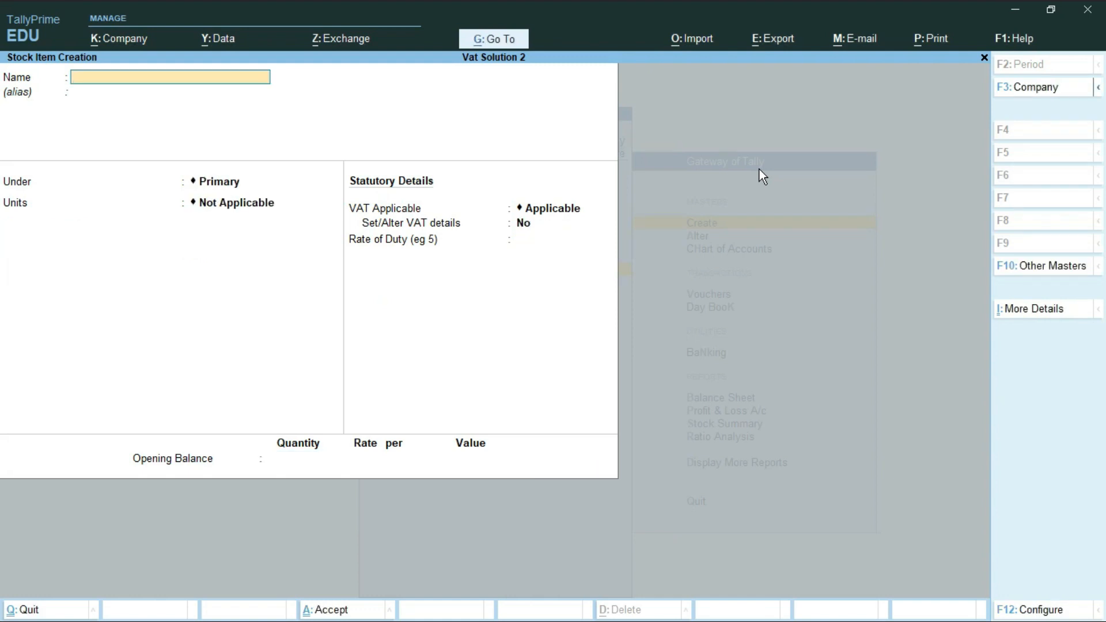
key(Escape)
key(Escape)
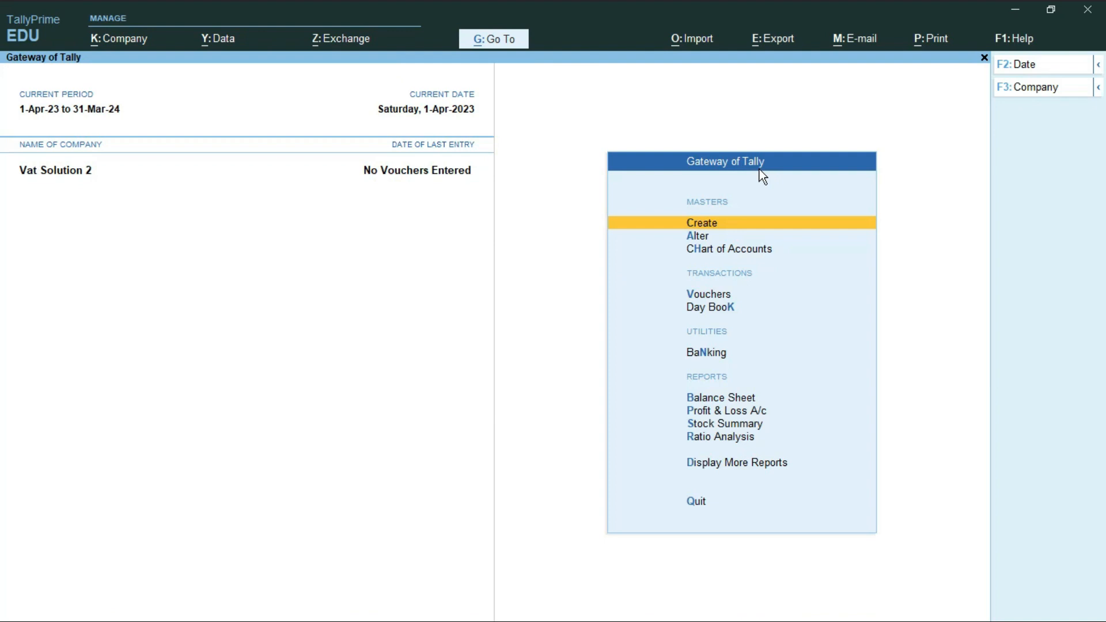
Start a new Purchase voucher from Vouchers using F9.
key(Down)
key(Down)
key(Down)
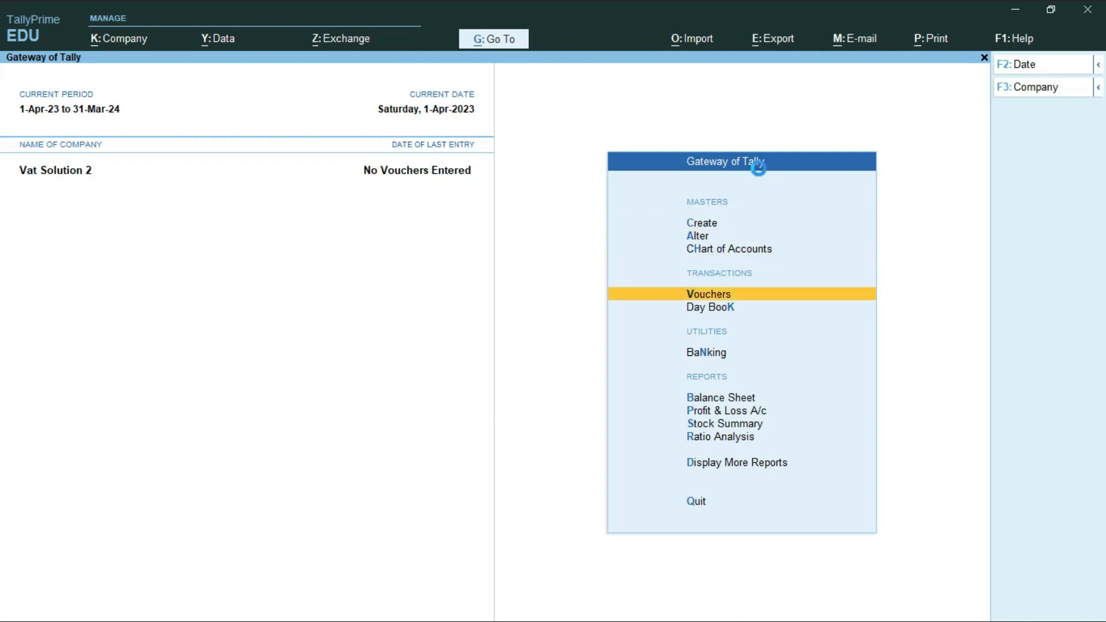
key(Return)
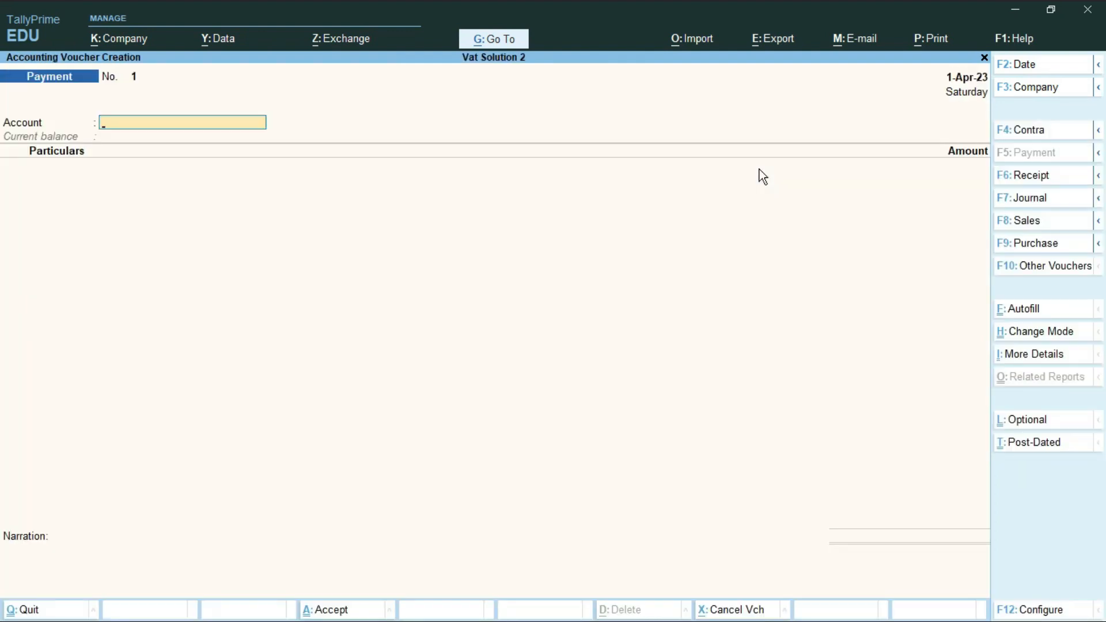
key(F9)
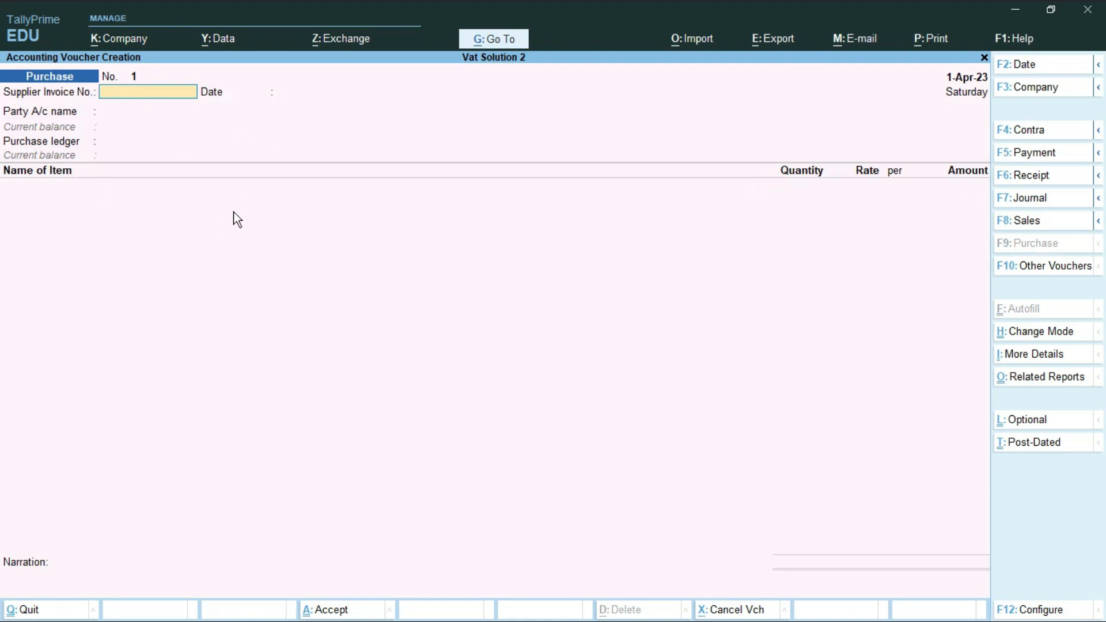
Set Indian Oil Ltd as the party and Purchase as the purchase ledger.
key(Return)
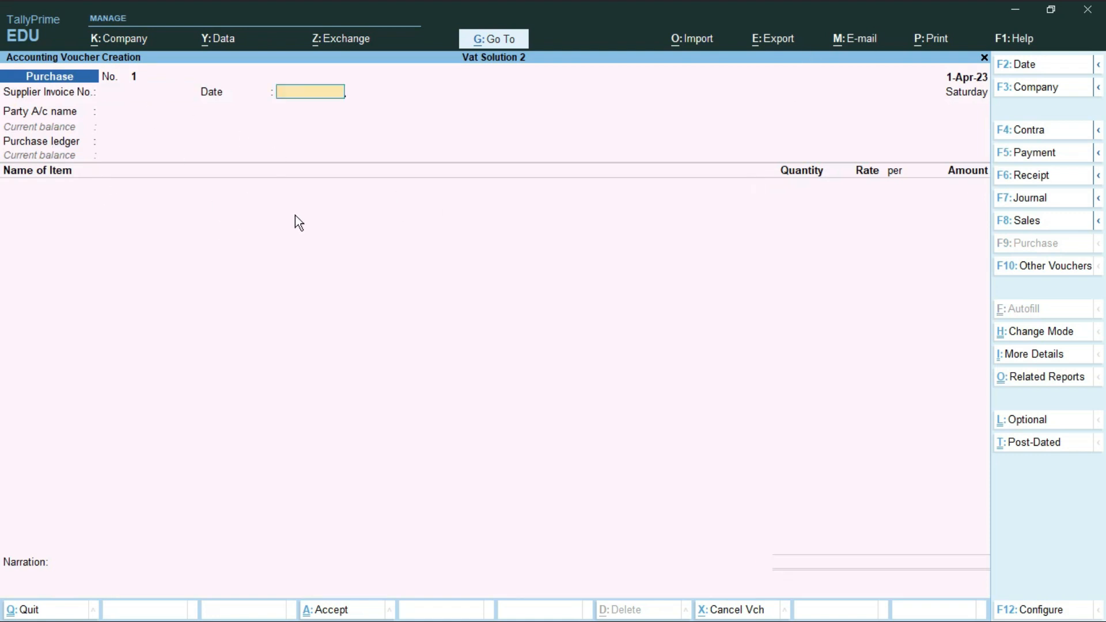
key(Return)
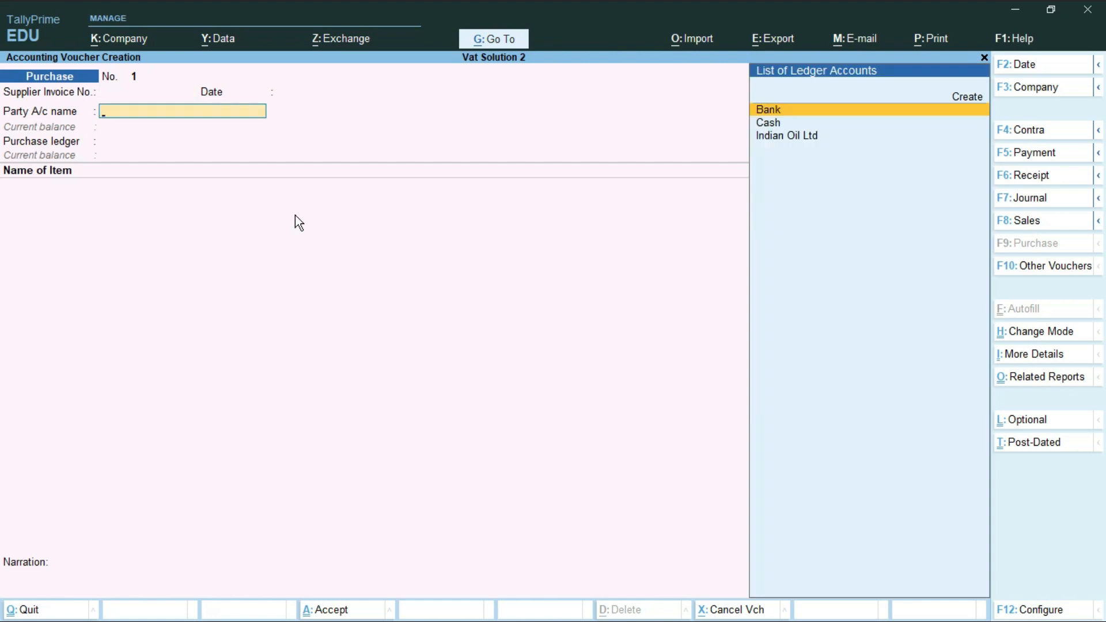
key(Down)
key(Down)
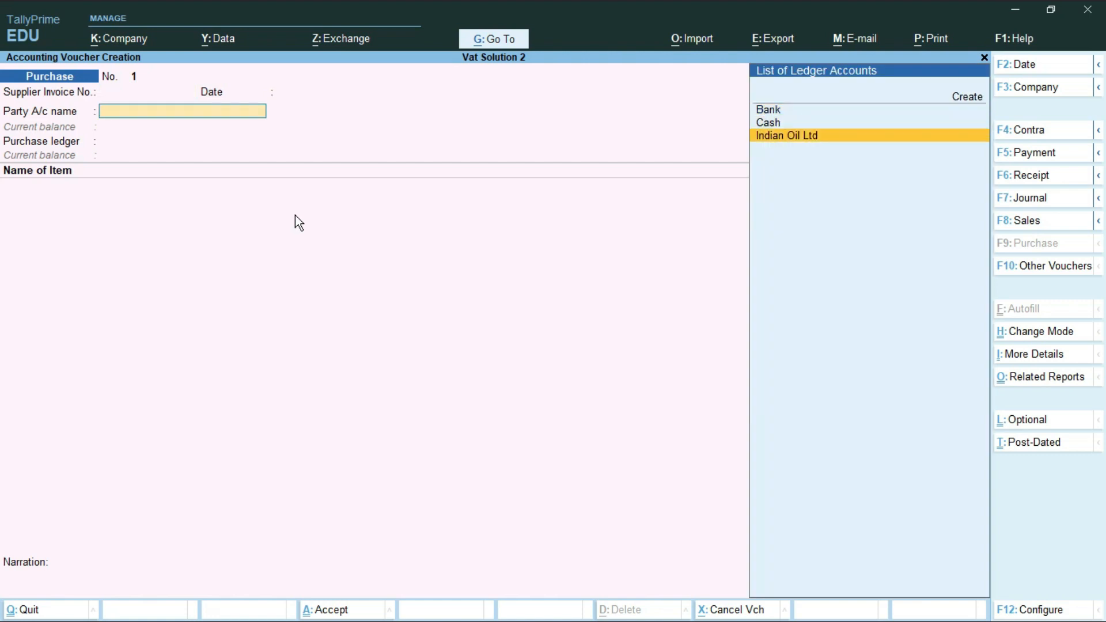
key(Return)
key(Return)
key(Return)
key(Return)
key(Return)
key(Return)
key(Return)
key(Return)
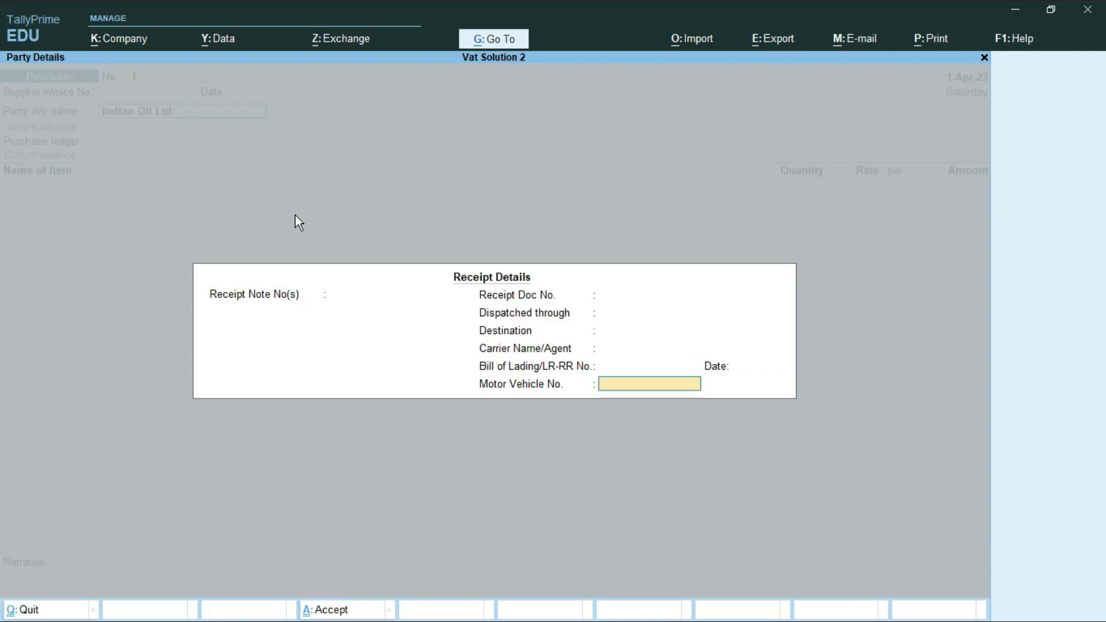
key(Return)
key(Return)
key(Return)
key(Return)
key(Return)
key(Return)
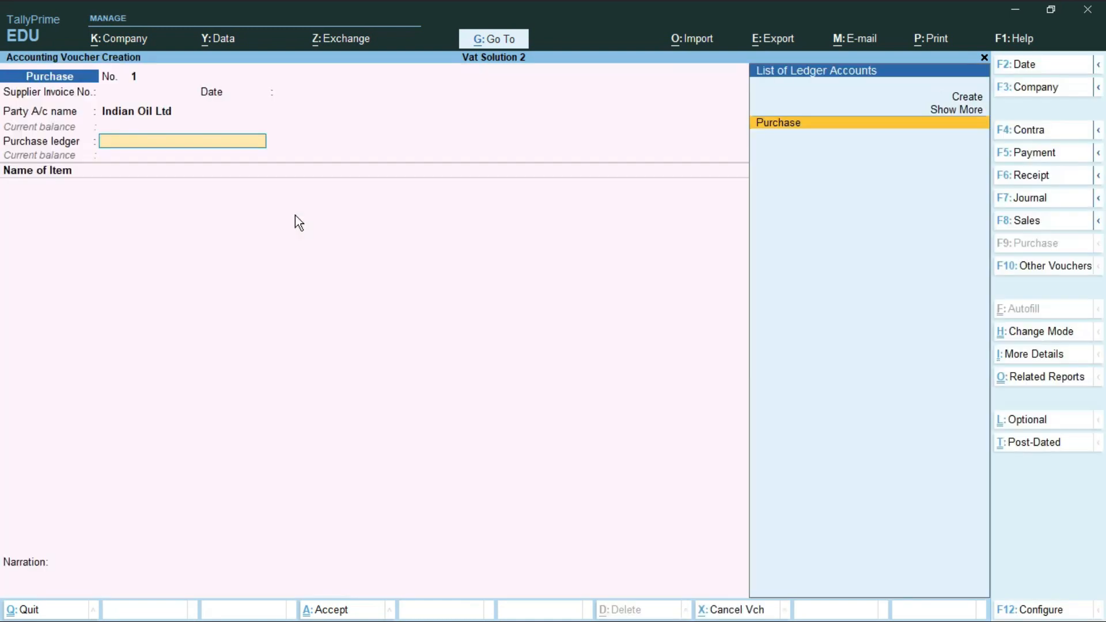
key(Return)
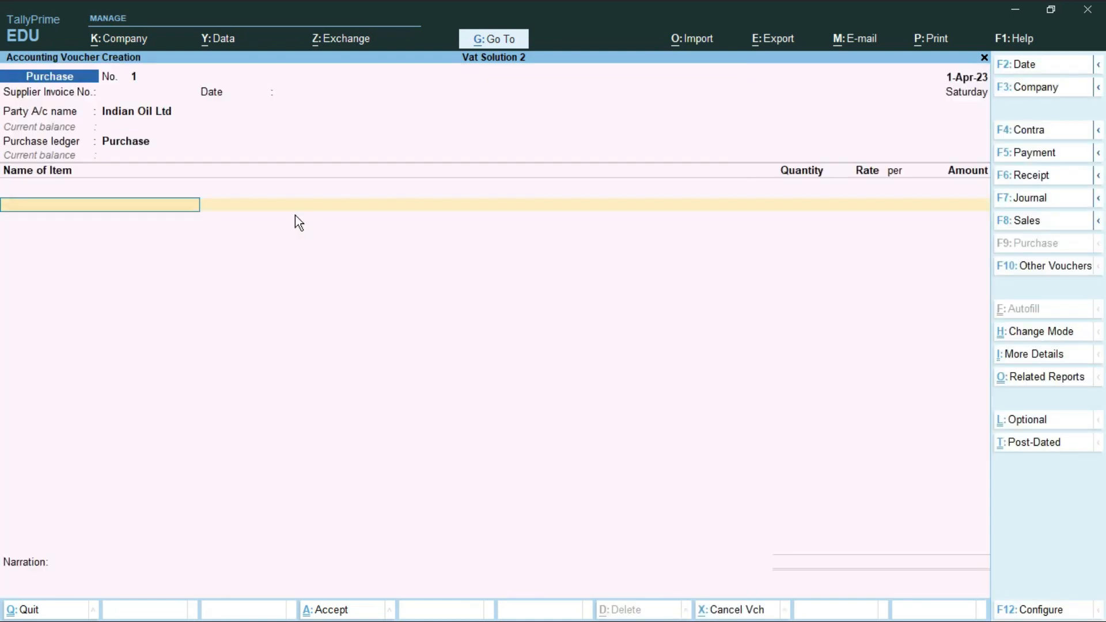
Add Petrol Fuel at 300 Ltr and rate 85.00, totalling 25,500.00.
key(Down)
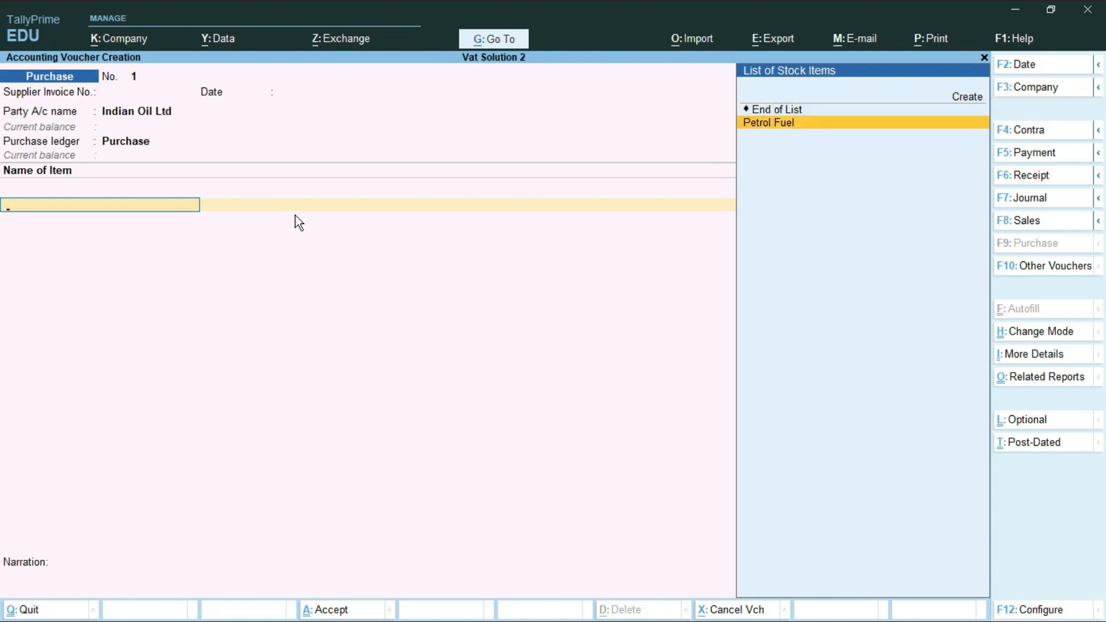
key(Return)
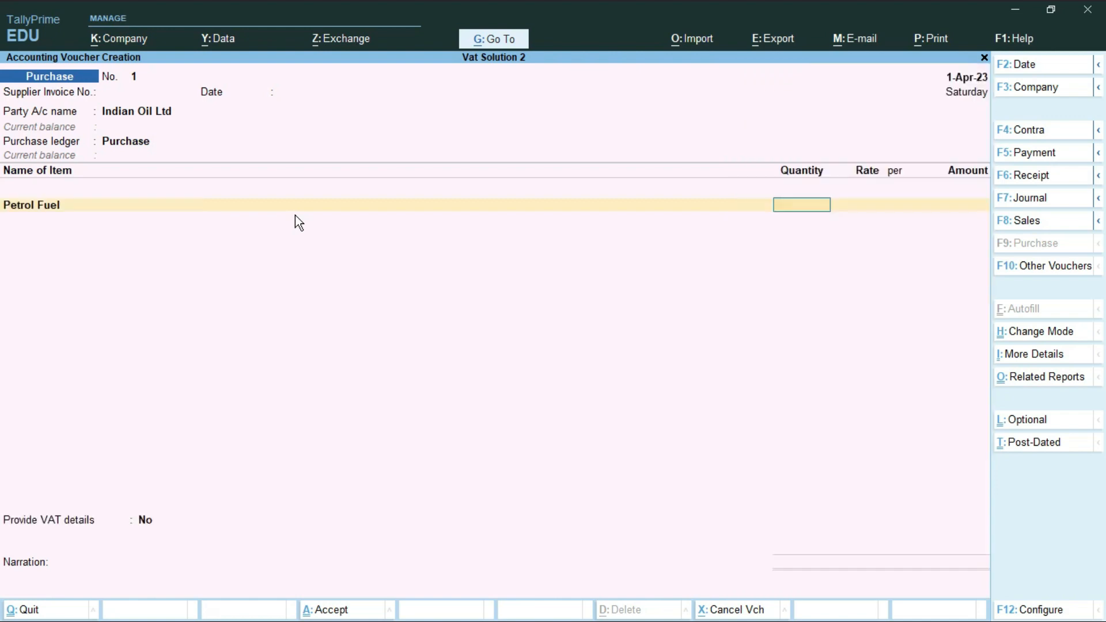
text(300)
key(Return)
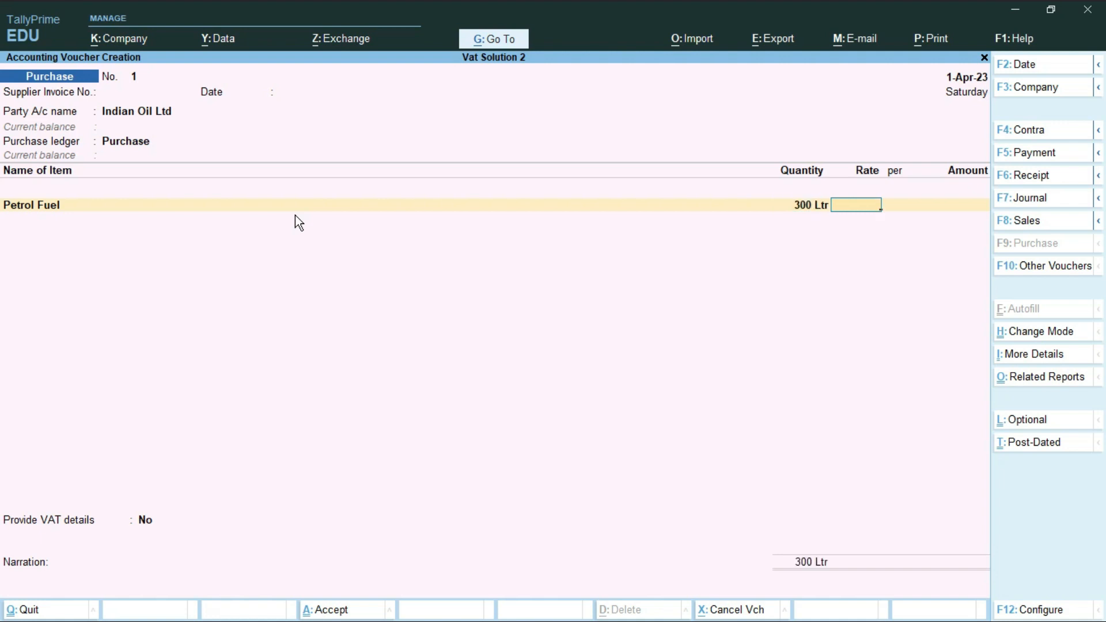
text(85)
key(Return)
key(Return)
key(Return)
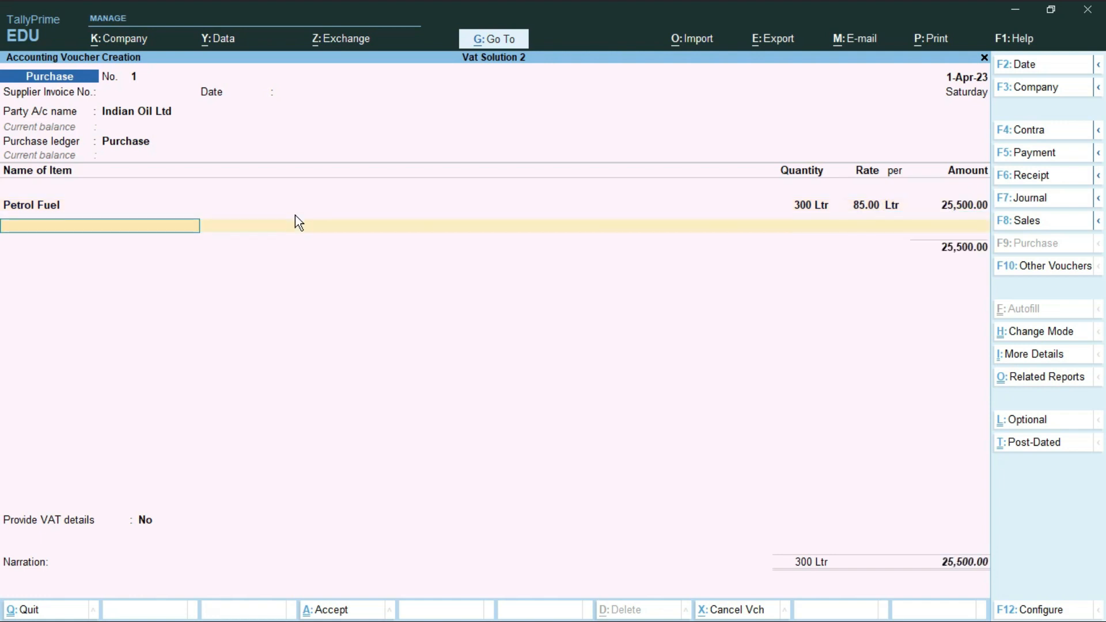
Add the VAT@12% ledger for 3,060.00 and leave Provide VAT details at No.
key(Return)
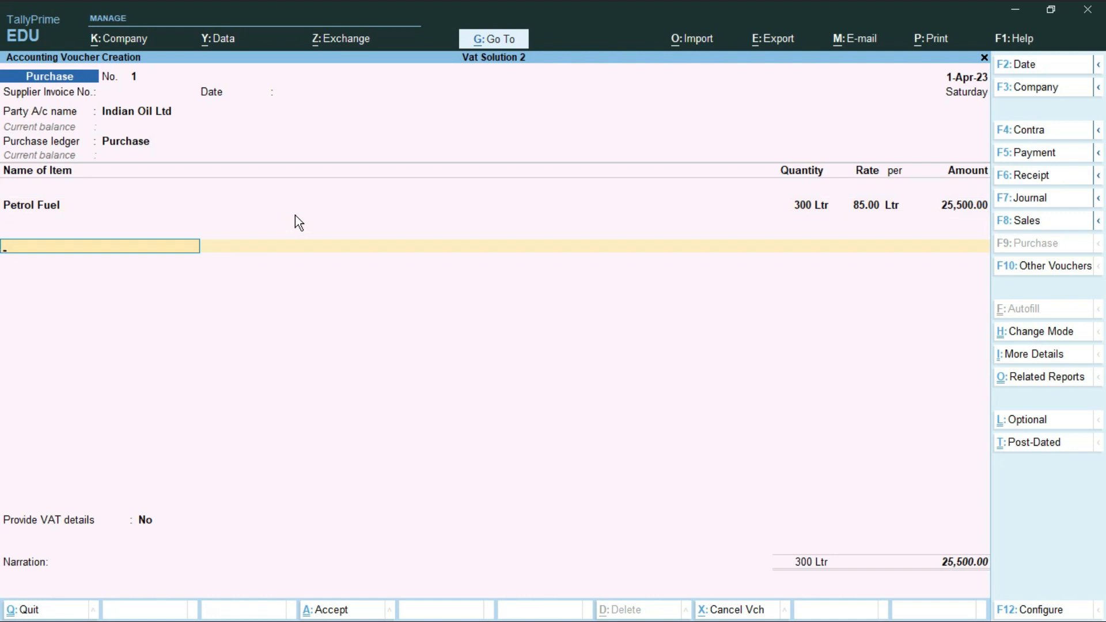
text(V)
key(Return)
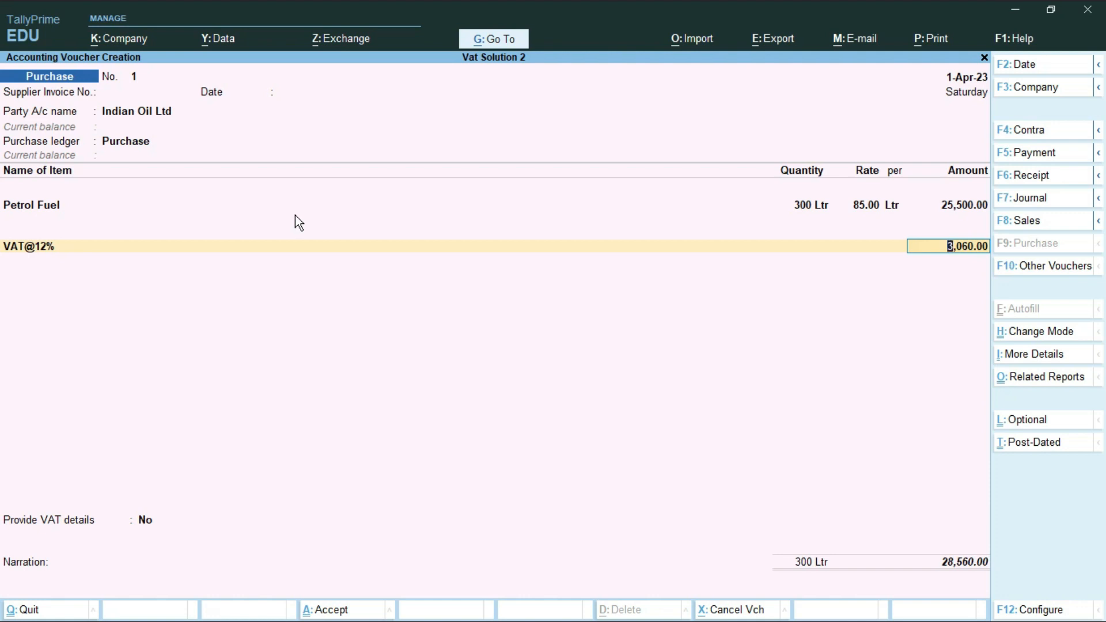
key(Return)
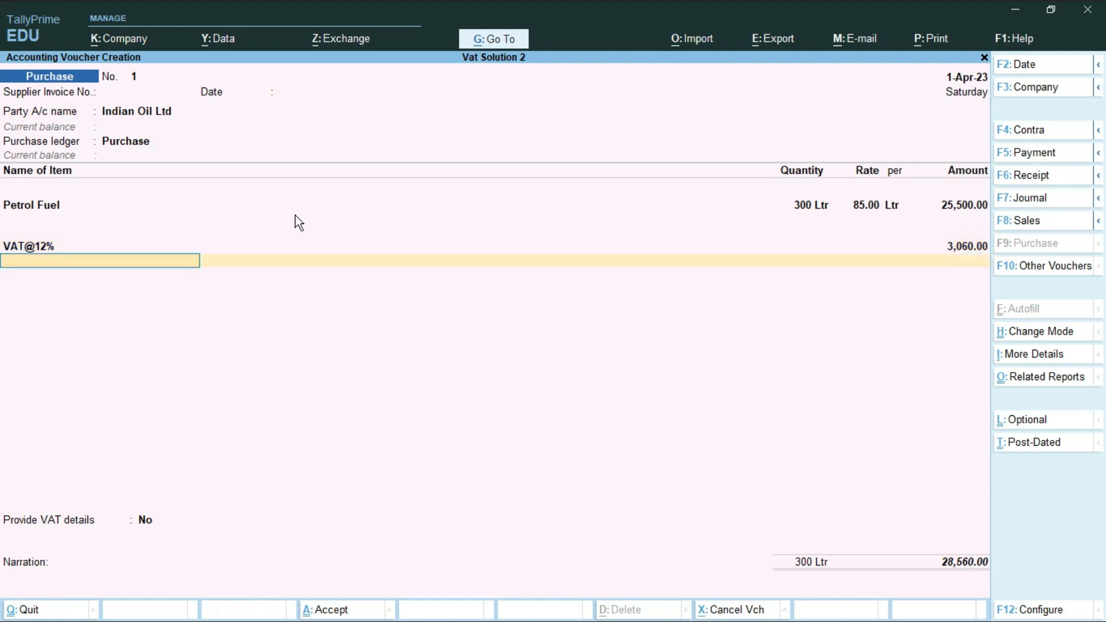
key(Return)
key(Return)
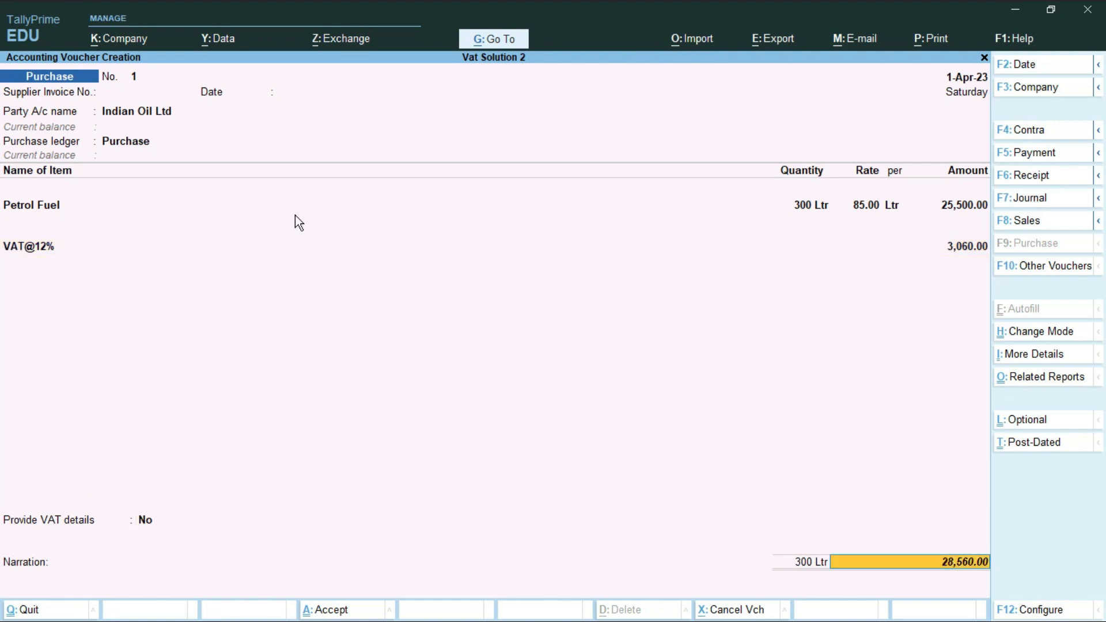
key(Return)
key(Return)
key(Return)
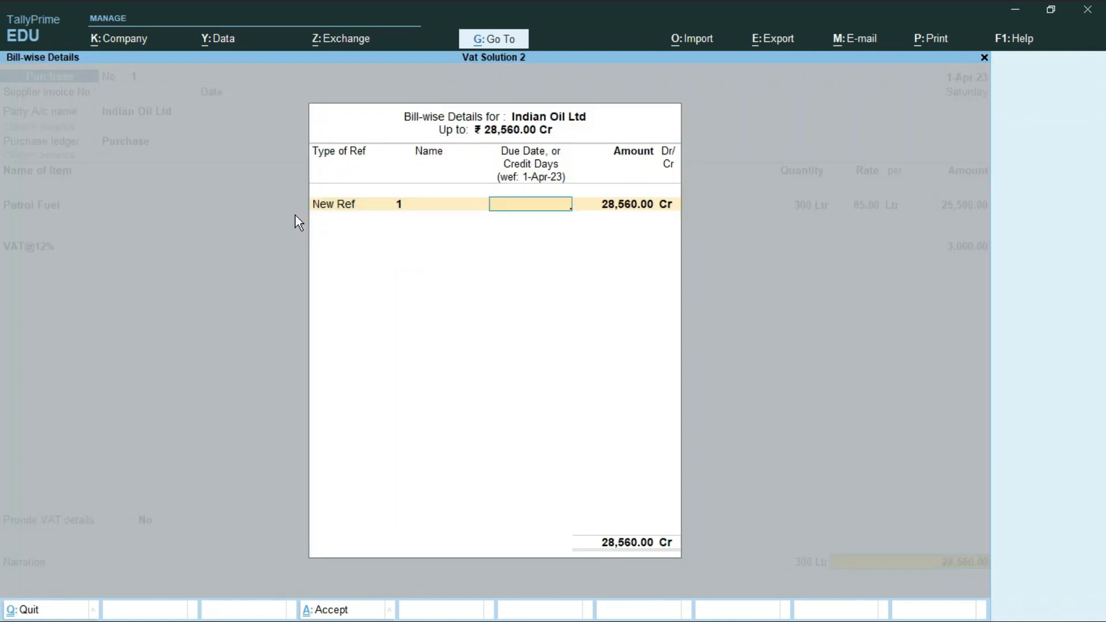
Enter bill reference IOL-01, save the voucher, and return to Gateway of Tally.
key(BackSpace)
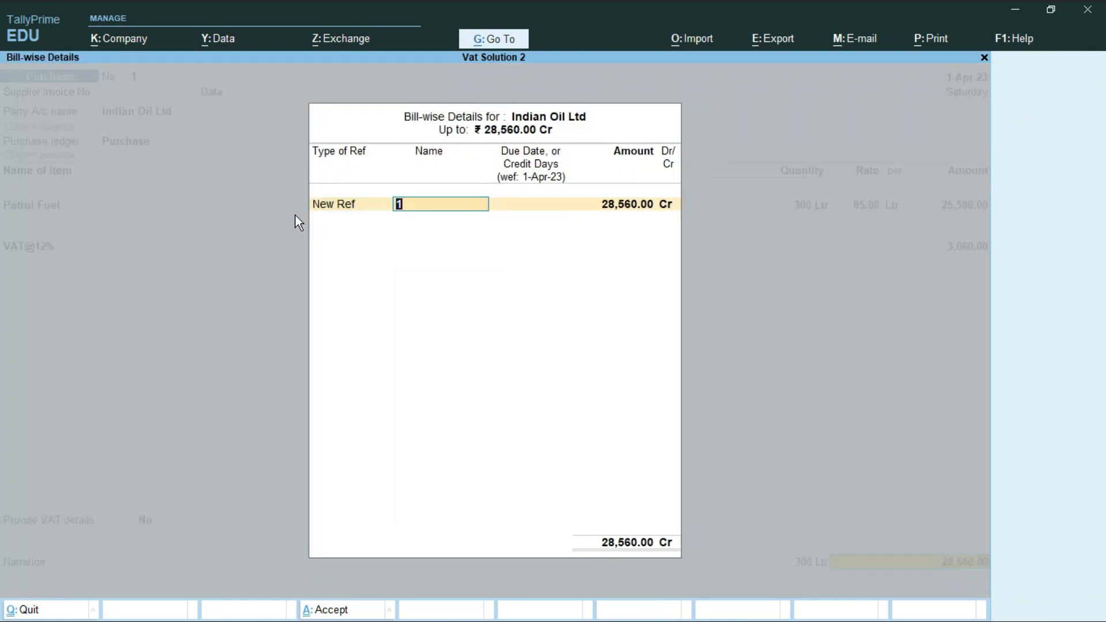
text(IOL-01)
key(Return)
key(Return)
key(Return)
key(Return)
key(Return)
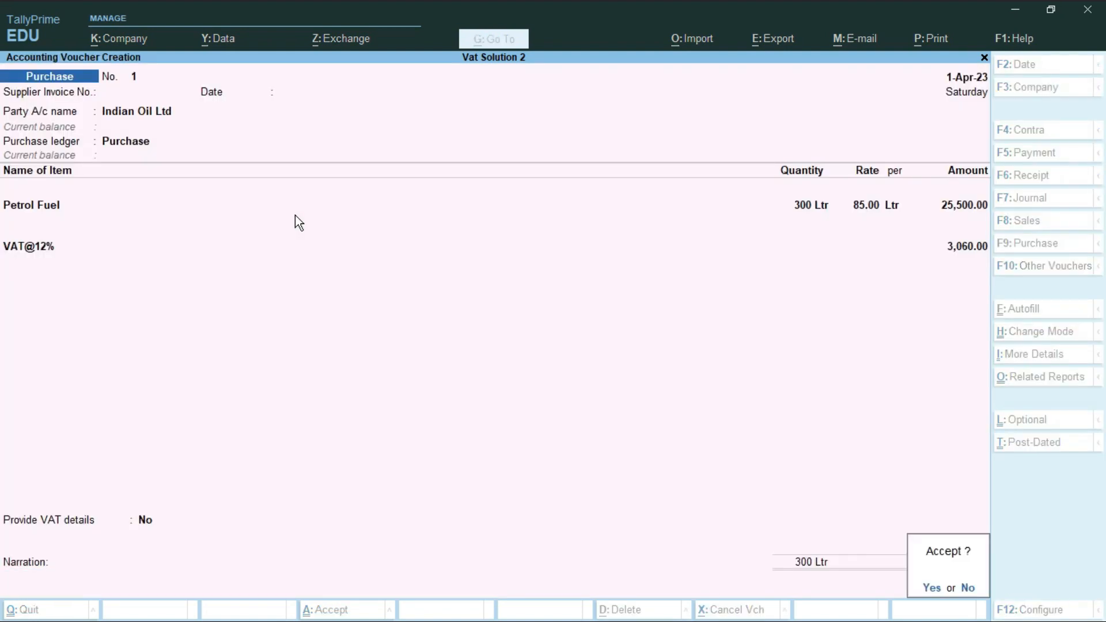
key(Return)
key(Escape)
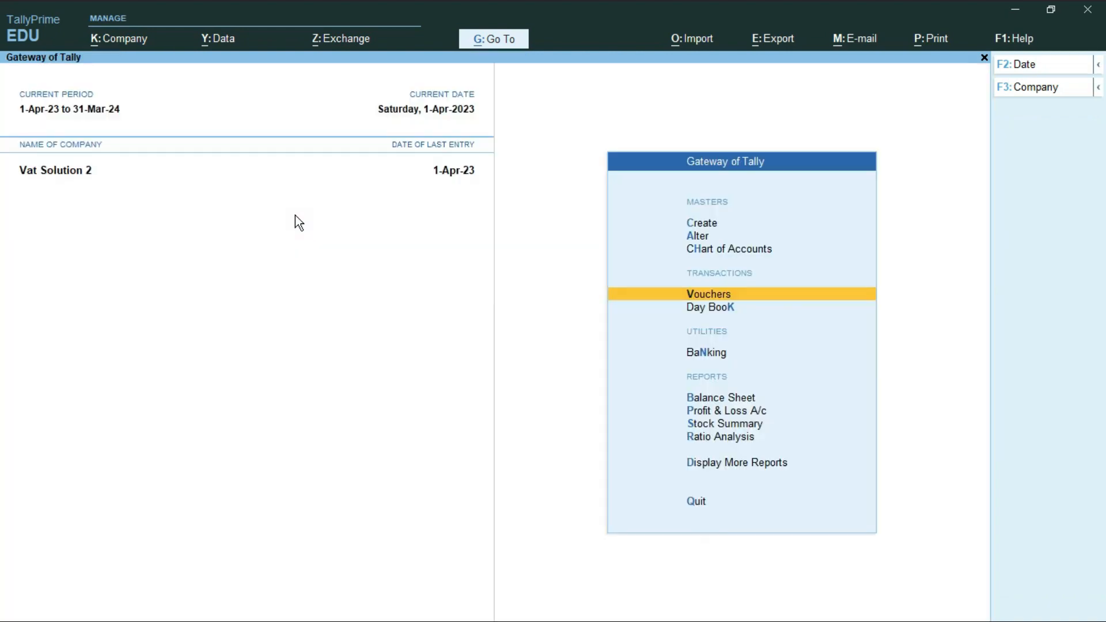